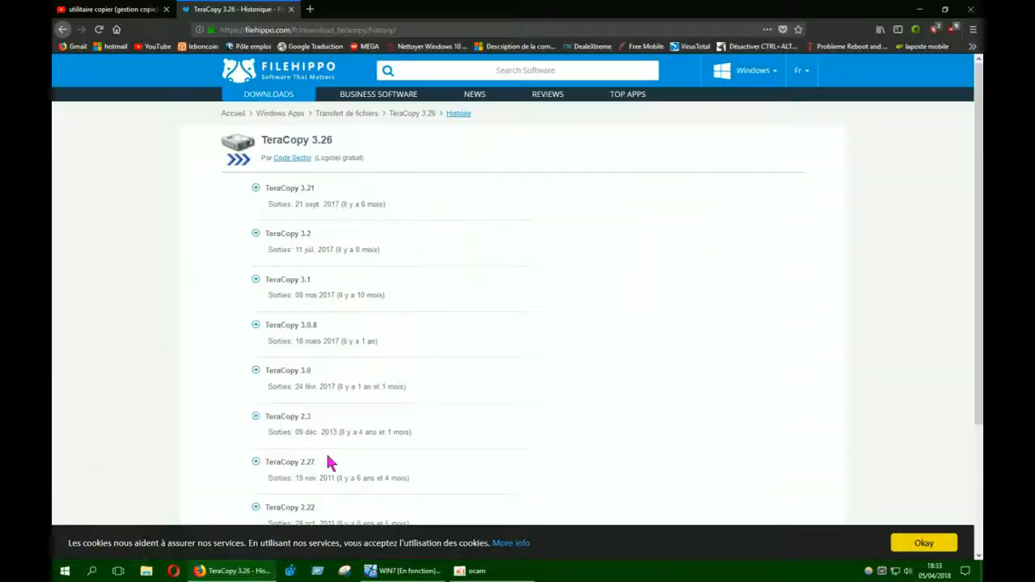
View the codesector.com TeraCopy page linked in the YouTube video's expanded description, and close that page
{"action": "left_click", "coordinate": [139, 12]}
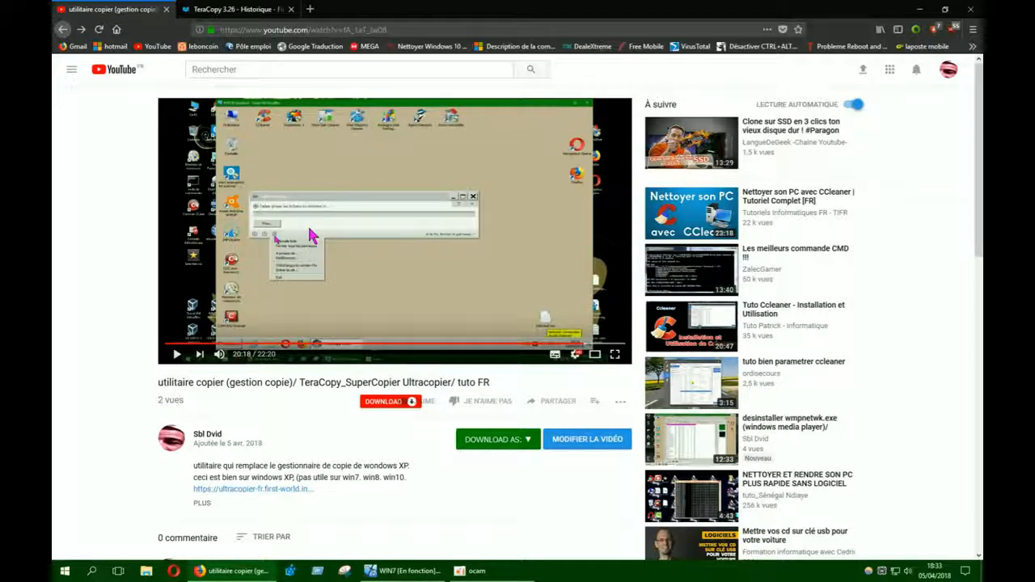
{"action": "left_click", "coordinate": [207, 504]}
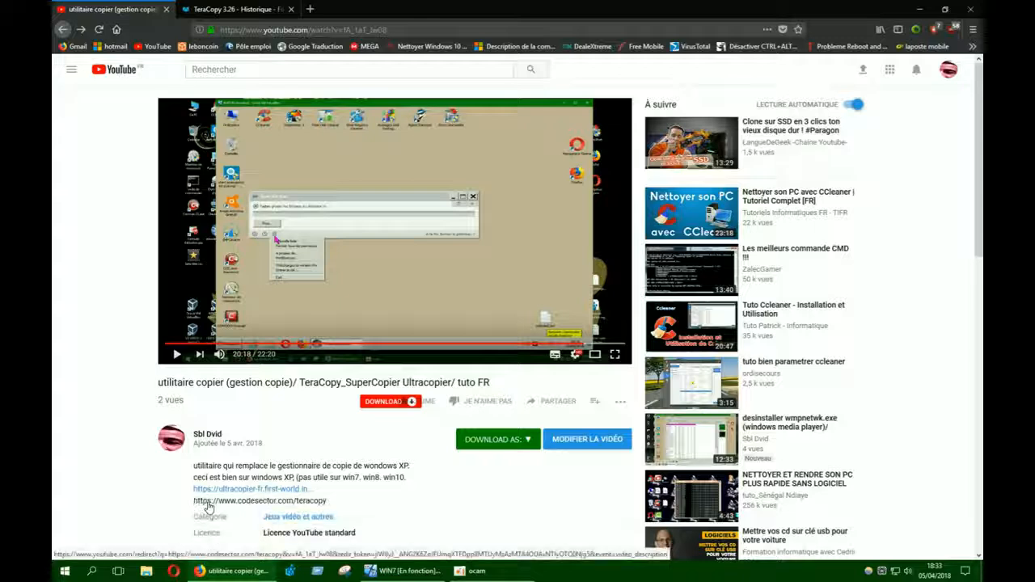
{"action": "left_click", "coordinate": [265, 501]}
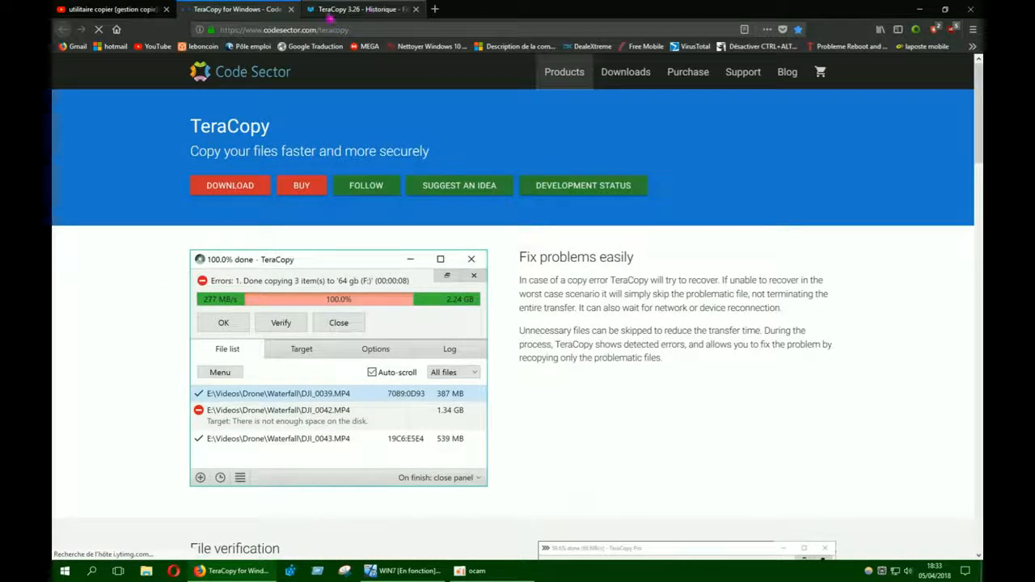
{"action": "left_click", "coordinate": [291, 9]}
Go back from FileHippo's version history to the TeraCopy 3.26 download page, and minimize the browser
{"action": "left_click", "coordinate": [260, 13]}
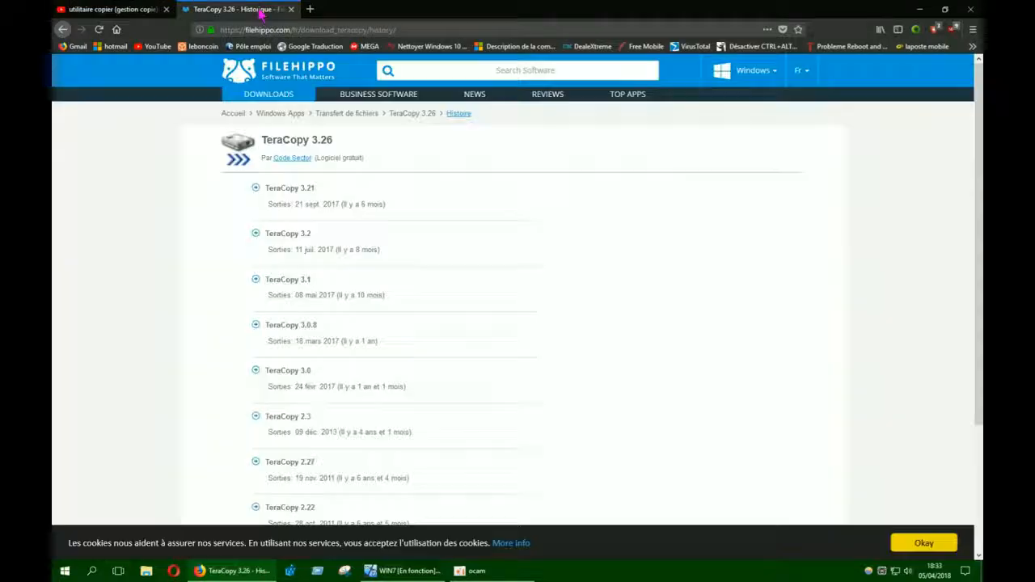
{"action": "key", "text": "alt+Left"}
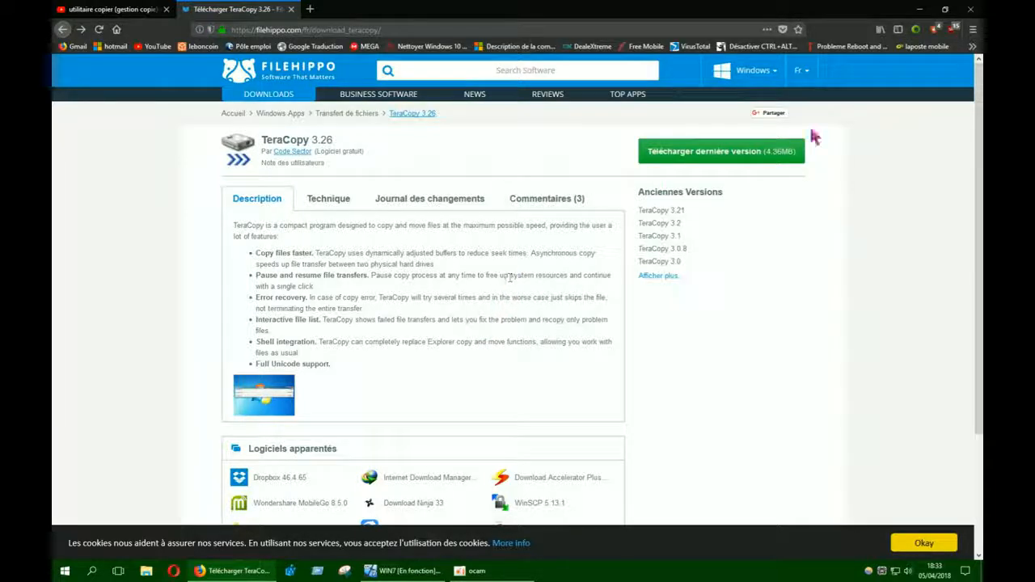
{"action": "left_click", "coordinate": [920, 10]}
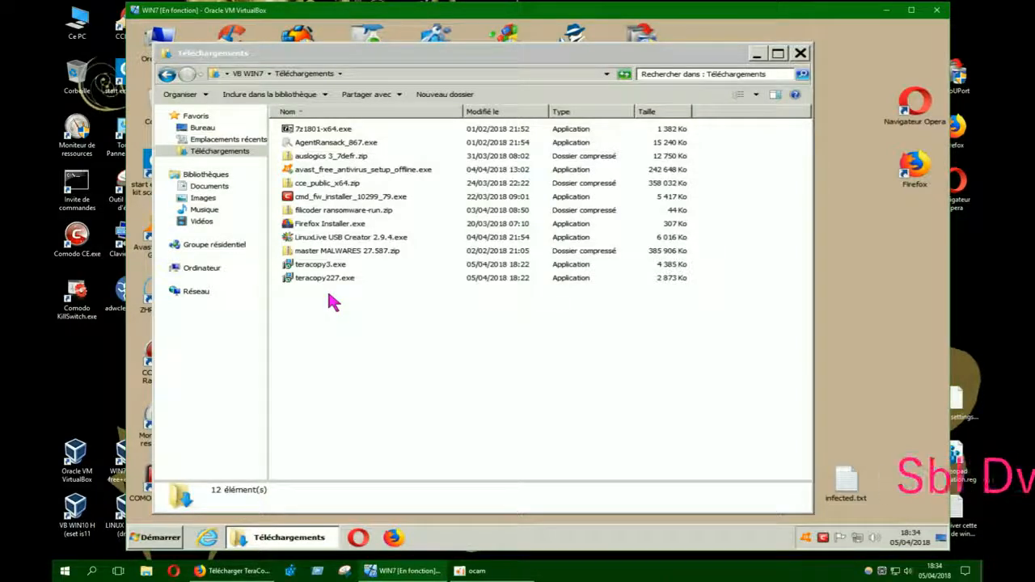
Run teracopy227.exe from the virtual machine's Téléchargements folder, authorize its changes to the computer, and close the folder window
{"action": "mouse_move", "coordinate": [334, 283]}
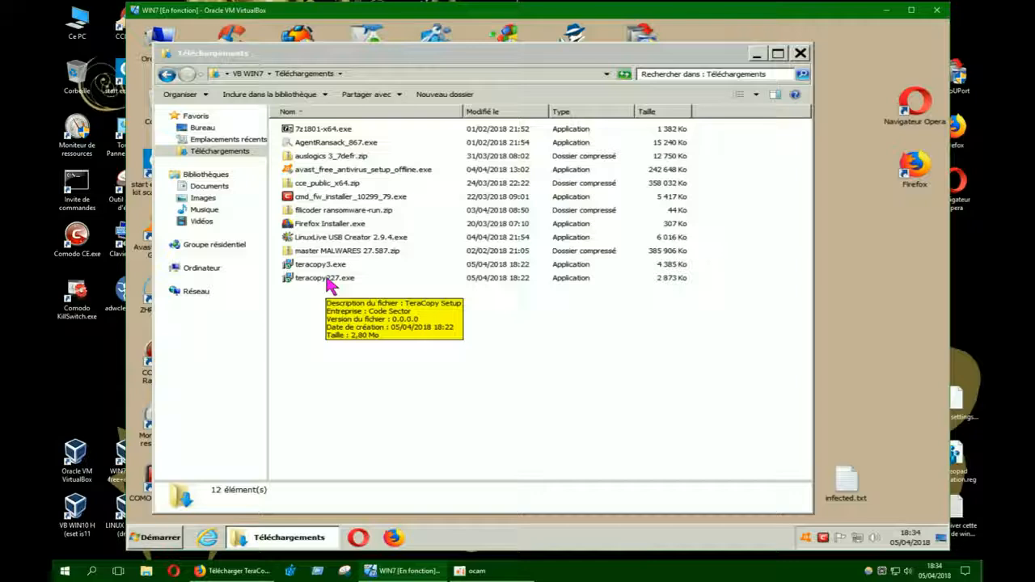
{"action": "left_click", "coordinate": [329, 279]}
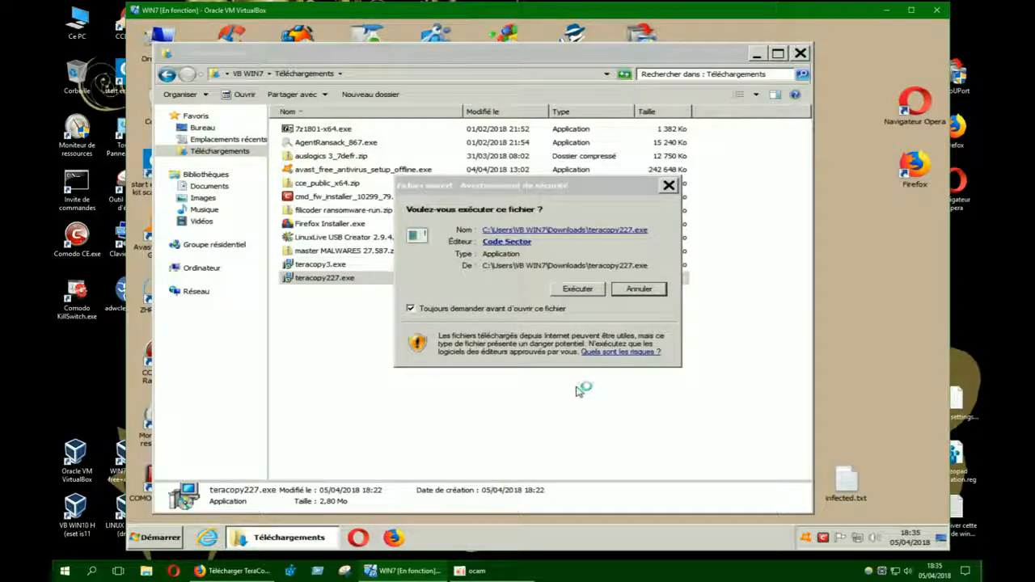
{"action": "left_click", "coordinate": [577, 288]}
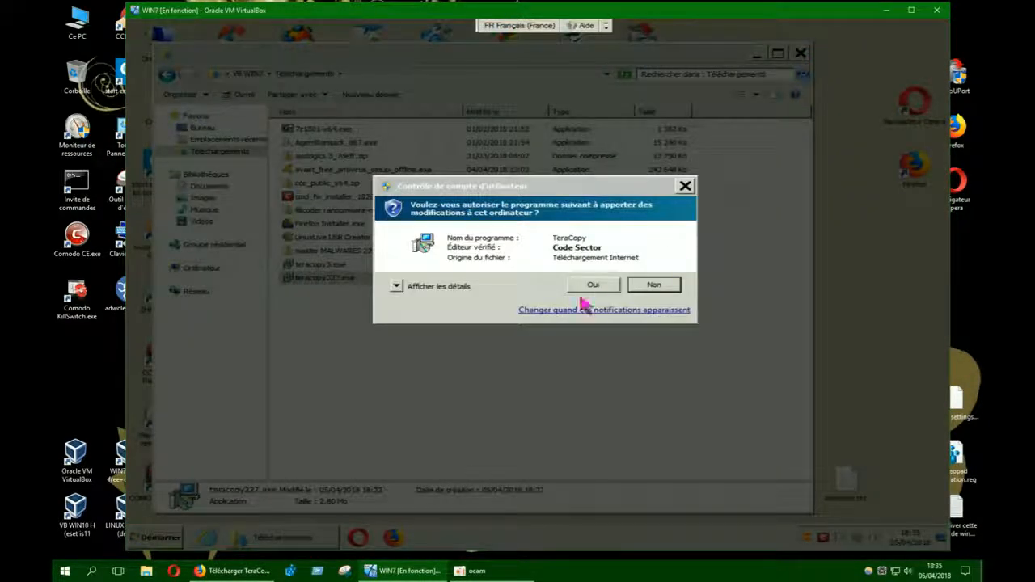
{"action": "left_click", "coordinate": [591, 286]}
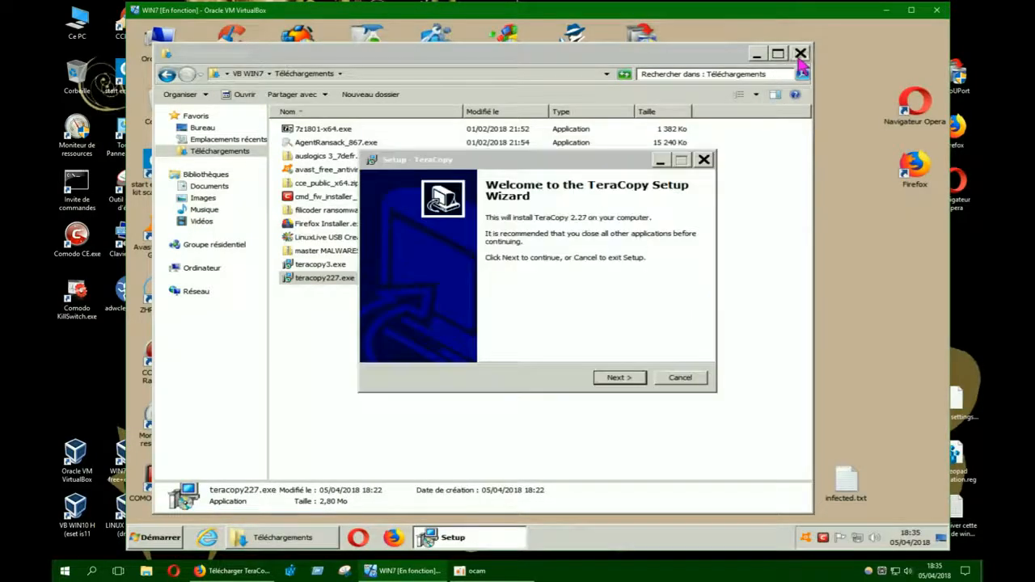
{"action": "left_click", "coordinate": [799, 55]}
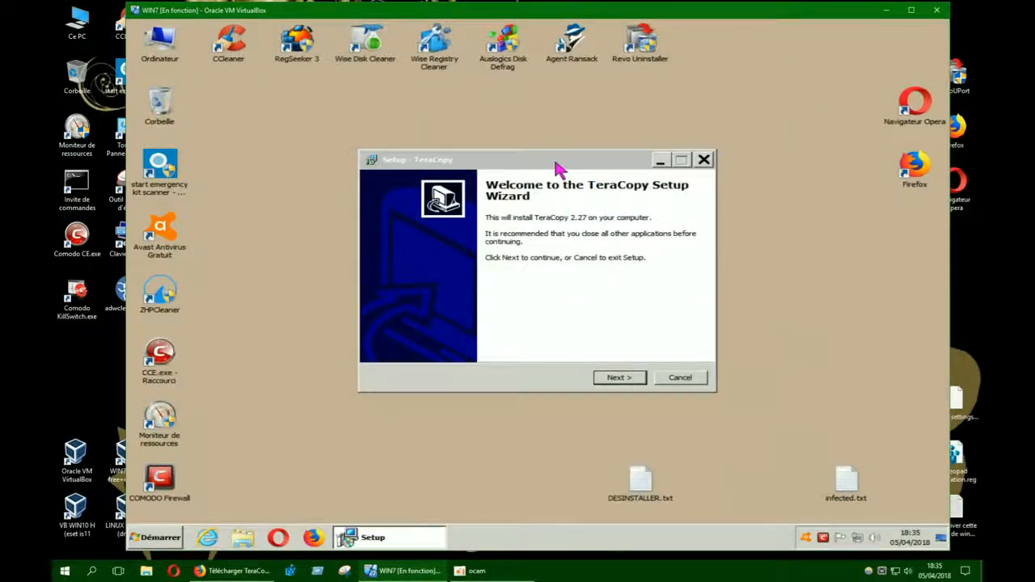
Accept the license agreement, install TeraCopy 2.27 with the default folder and additional tasks, and finish setup with Launch TeraCopy enabled
{"action": "left_click_drag", "start_coordinate": [556, 168], "coordinate": [512, 153]}
{"action": "left_click", "coordinate": [570, 362]}
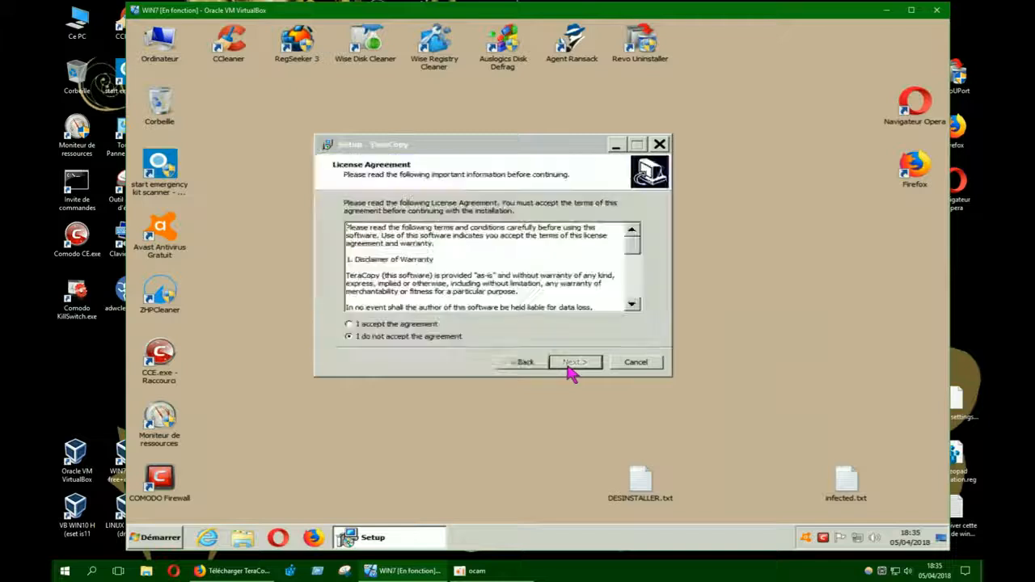
{"action": "left_click", "coordinate": [350, 324]}
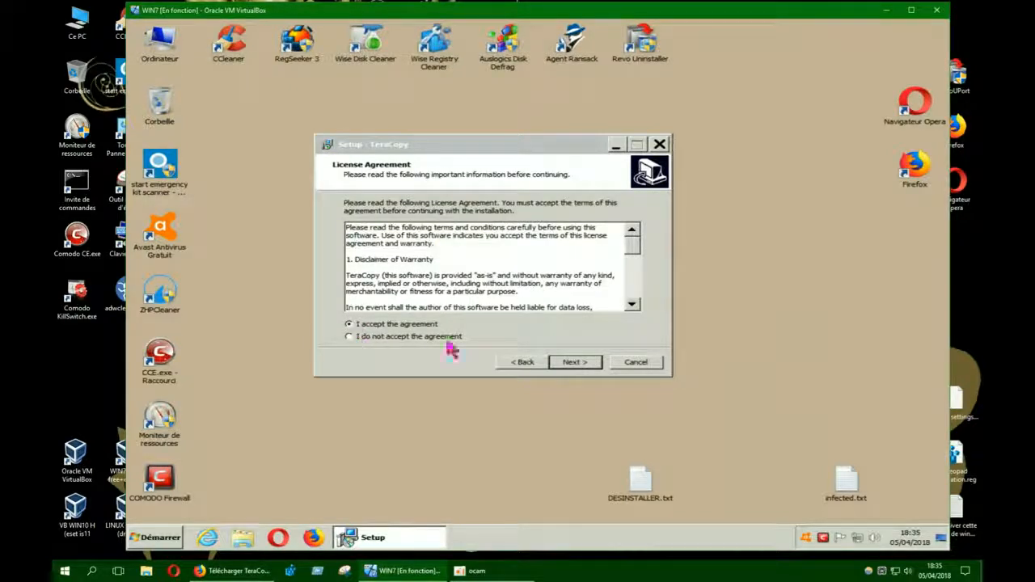
{"action": "left_click", "coordinate": [572, 363]}
{"action": "left_click", "coordinate": [576, 366]}
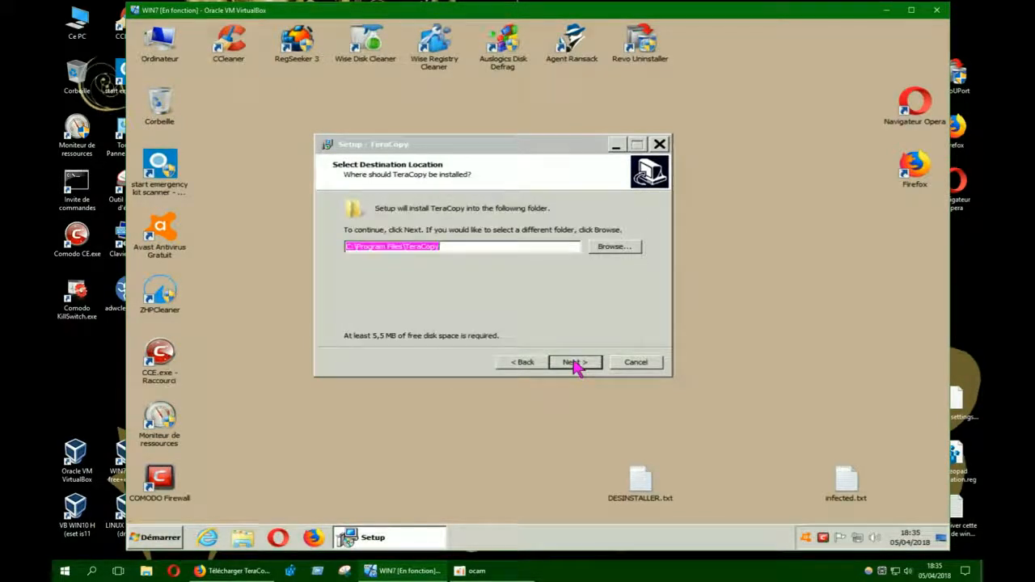
{"action": "left_click", "coordinate": [575, 364]}
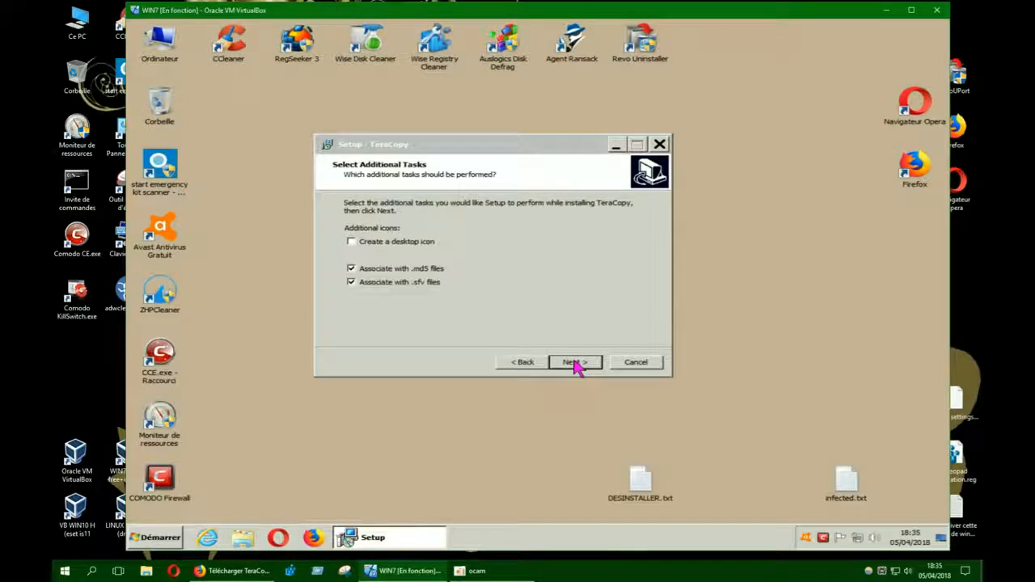
{"action": "left_click", "coordinate": [574, 365]}
{"action": "left_click", "coordinate": [571, 363]}
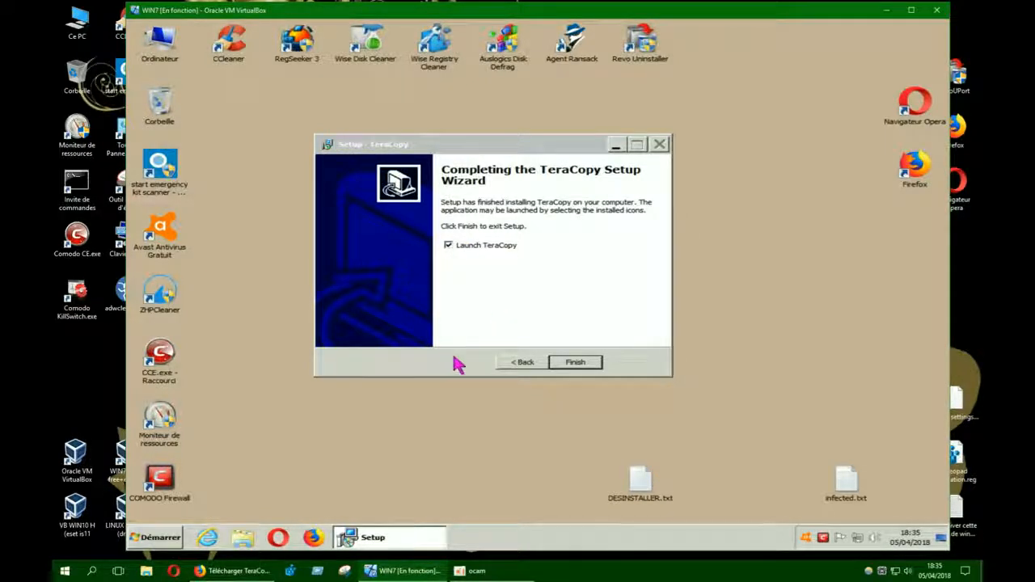
{"action": "left_click", "coordinate": [574, 363]}
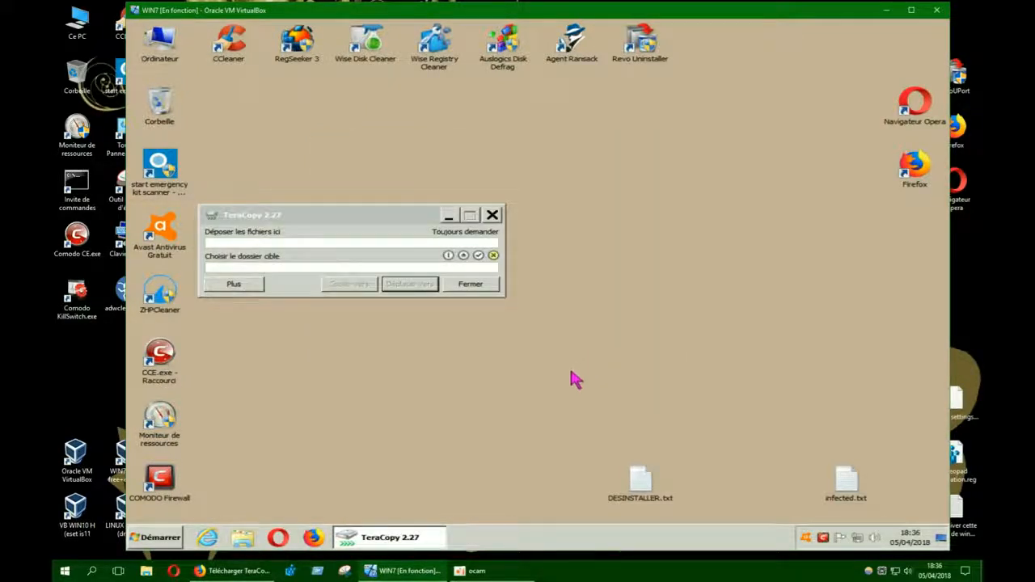
Expand the TeraCopy window to show its file list and reposition it near the middle of the desktop
{"action": "left_click_drag", "start_coordinate": [377, 217], "coordinate": [524, 184]}
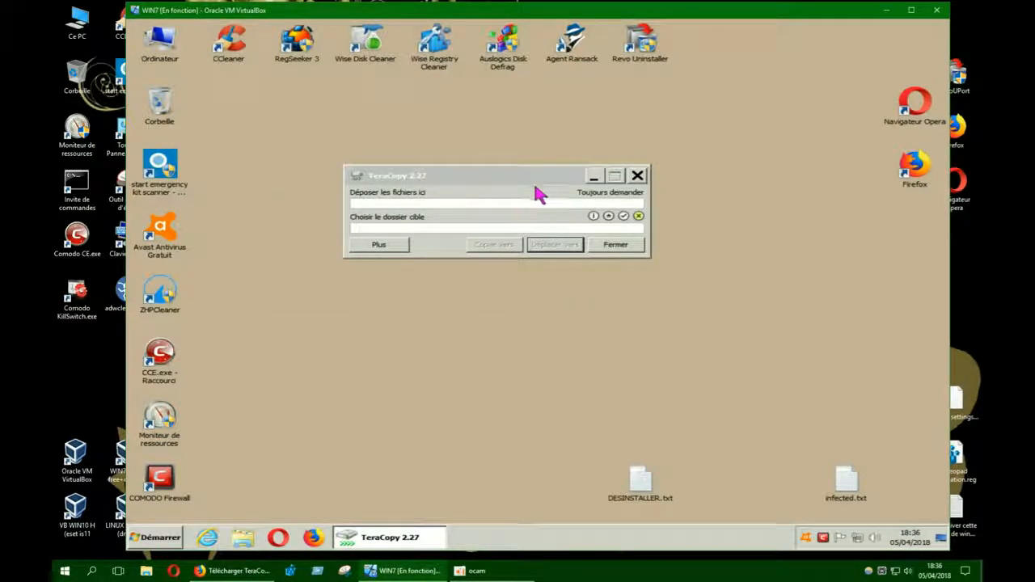
{"action": "left_click_drag", "start_coordinate": [500, 188], "coordinate": [517, 177]}
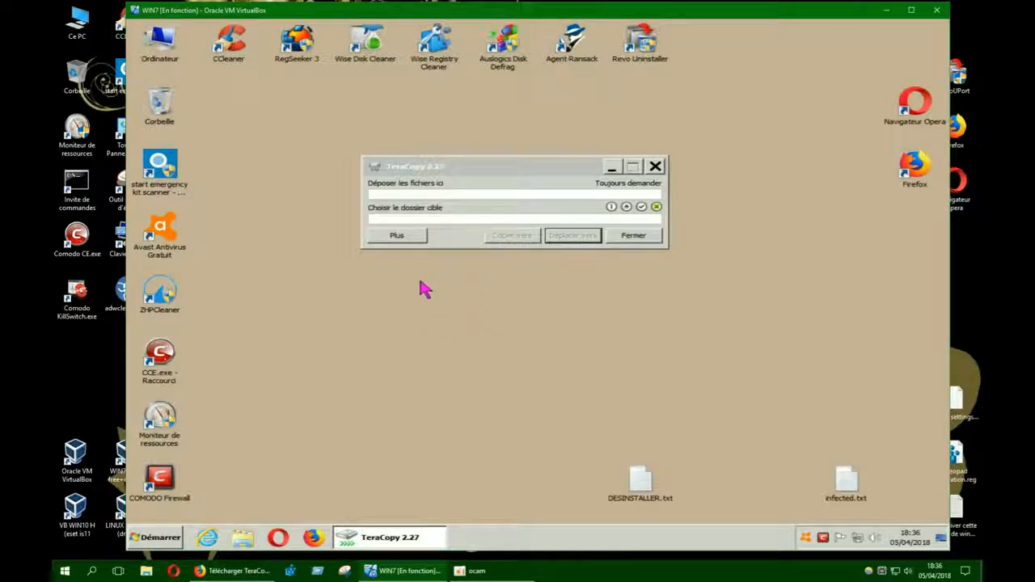
{"action": "left_click_drag", "start_coordinate": [498, 170], "coordinate": [510, 194]}
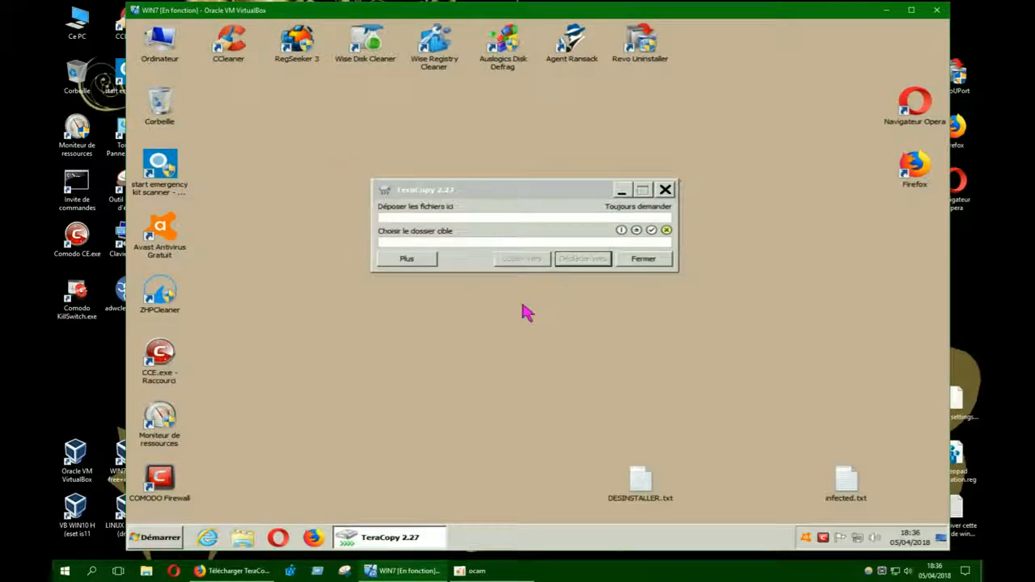
{"action": "left_click", "coordinate": [407, 260]}
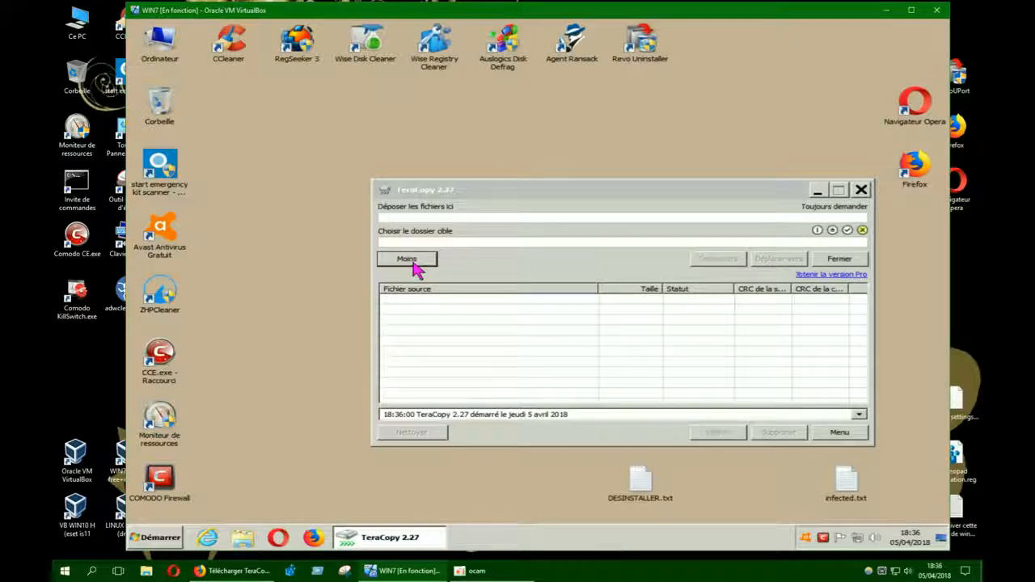
{"action": "left_click_drag", "start_coordinate": [598, 199], "coordinate": [482, 132]}
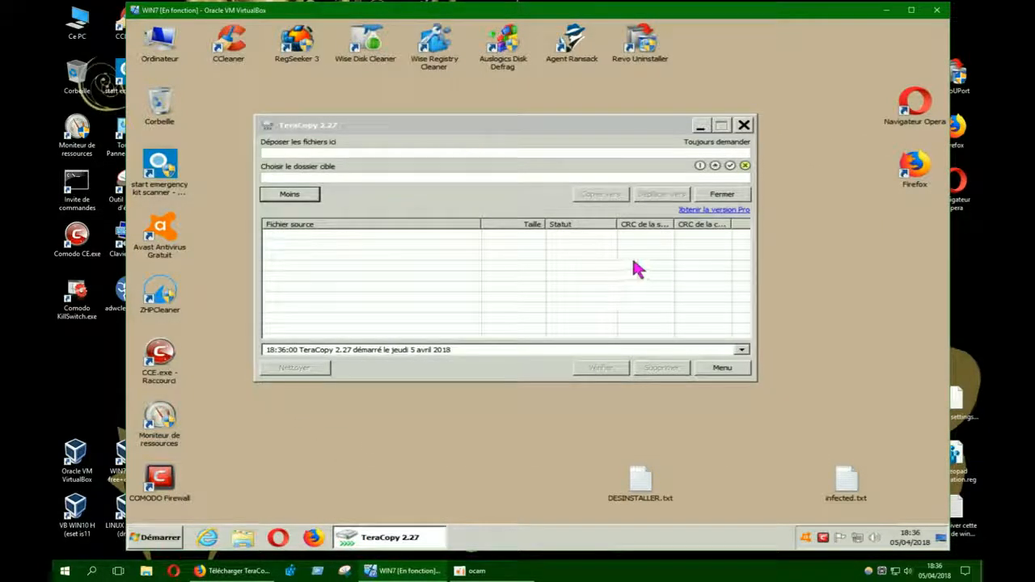
In TeraCopy's preferences, enable "Jouer un son à la fin" and set the language to French
{"action": "left_click", "coordinate": [716, 370]}
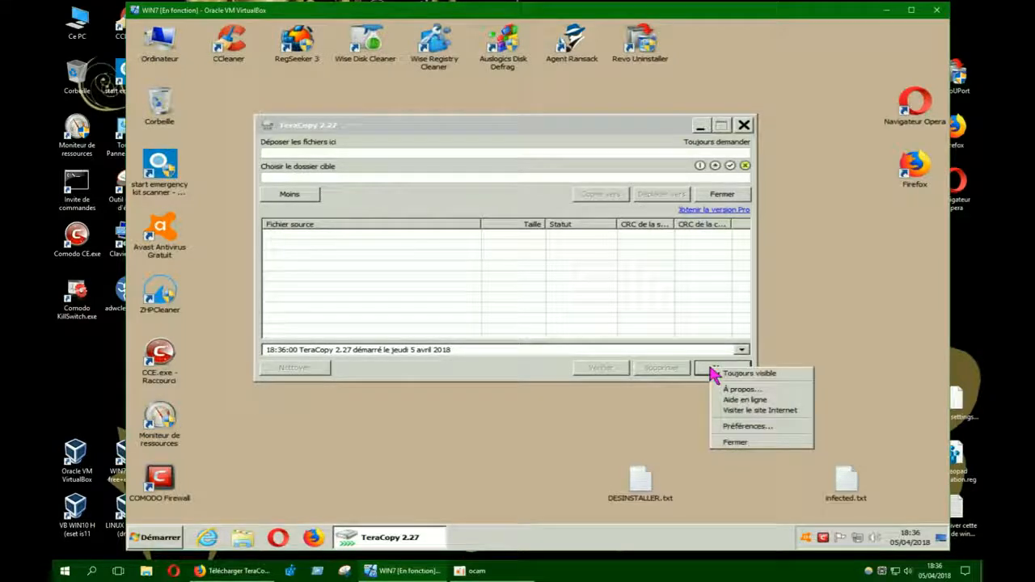
{"action": "left_click", "coordinate": [737, 426]}
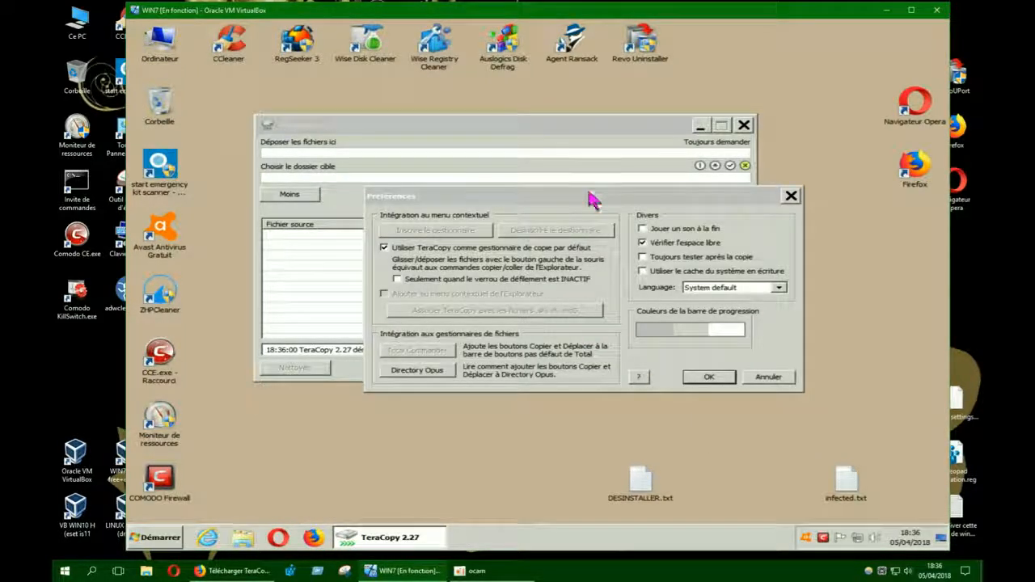
{"action": "left_click_drag", "start_coordinate": [595, 201], "coordinate": [415, 83]}
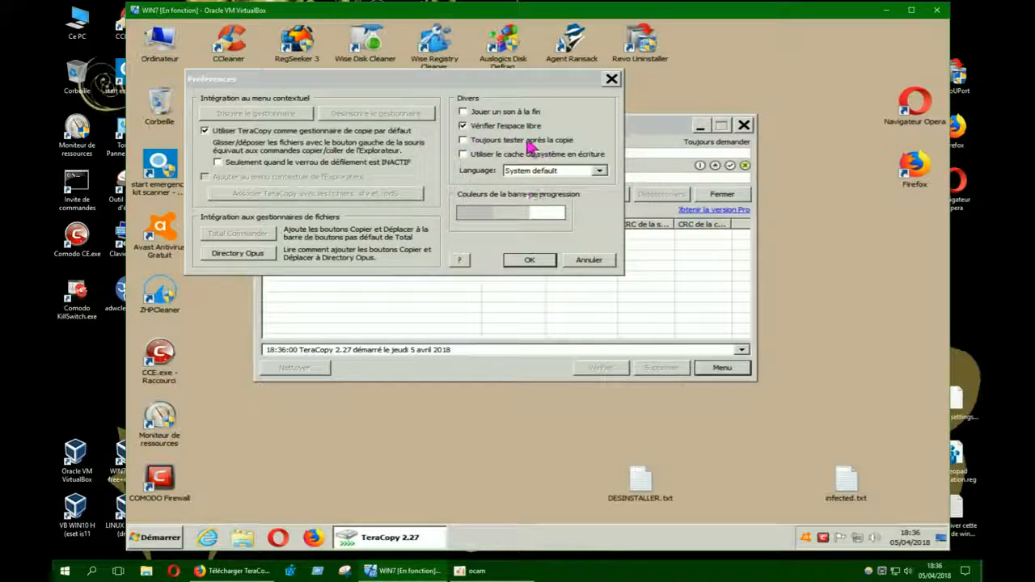
{"action": "left_click", "coordinate": [463, 112]}
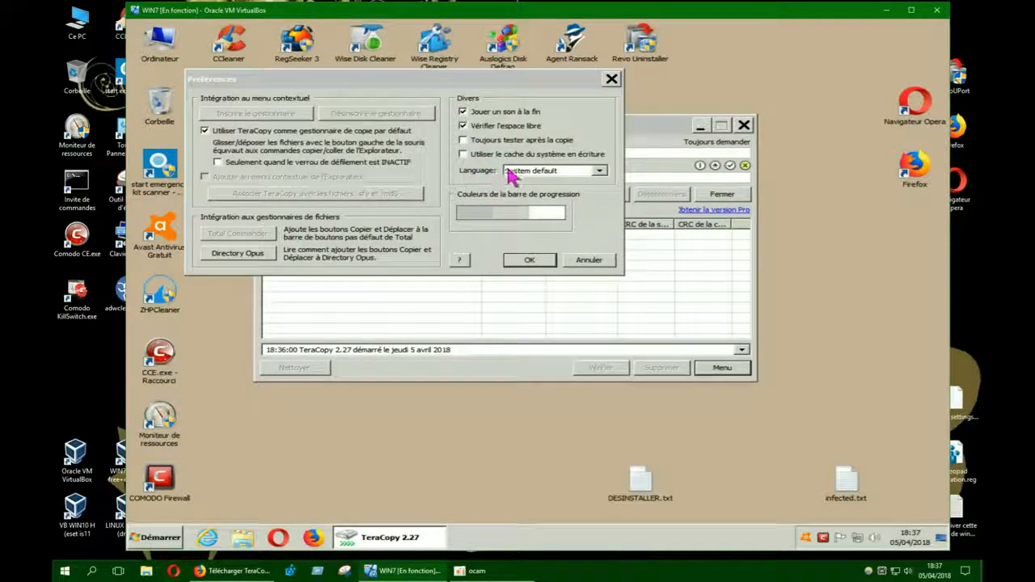
{"action": "left_click", "coordinate": [598, 172]}
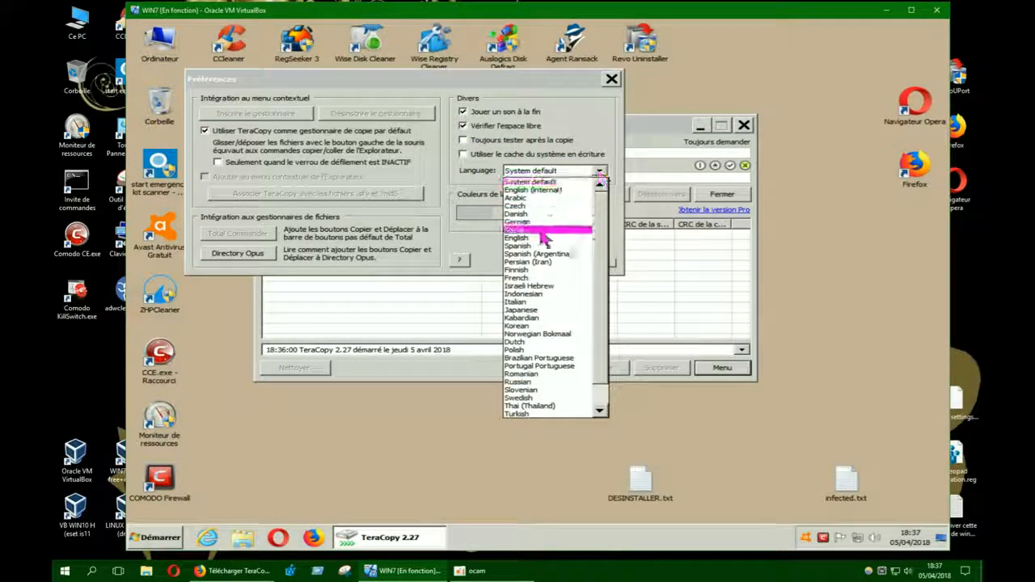
{"action": "left_click", "coordinate": [536, 277]}
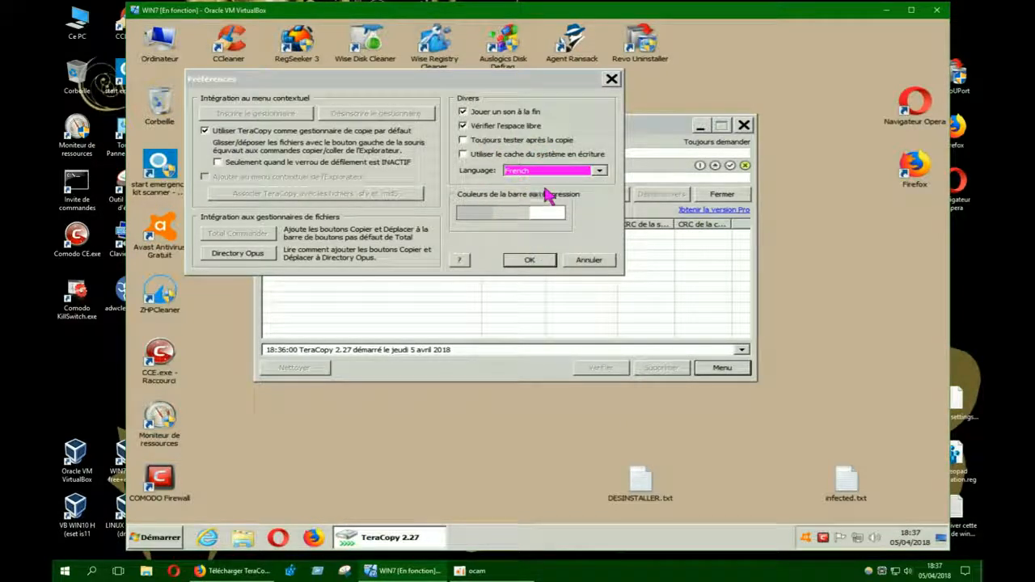
Set the first progress bar colour to the basic pink with red 255, green 0, blue 128
{"action": "left_click", "coordinate": [486, 215]}
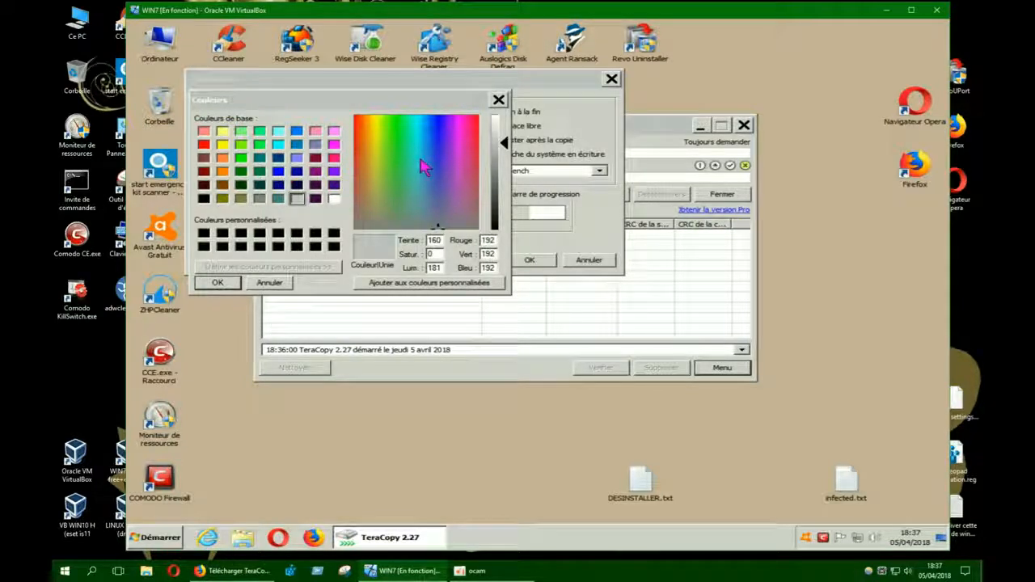
{"action": "left_click", "coordinate": [334, 157]}
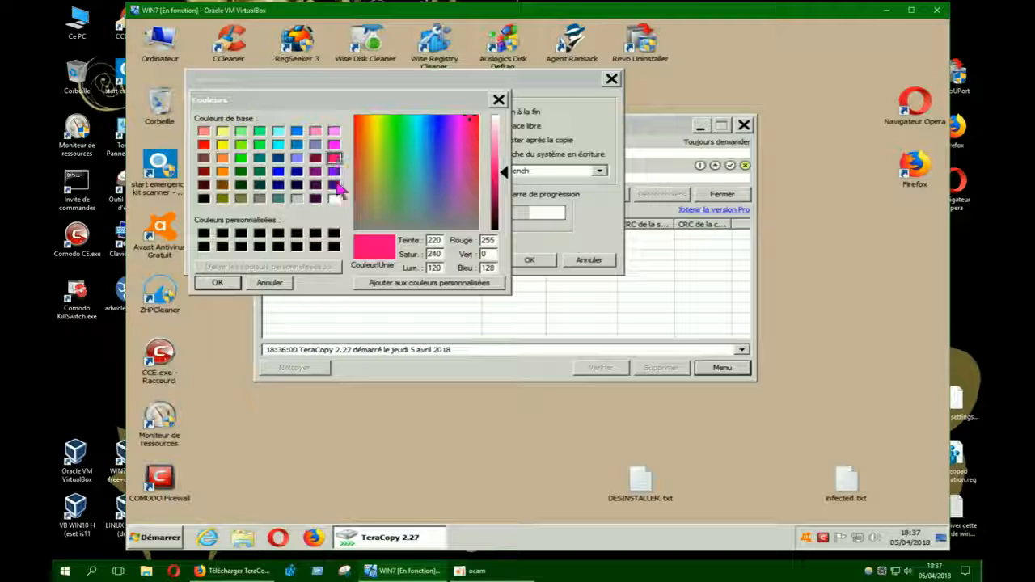
{"action": "left_click", "coordinate": [233, 283]}
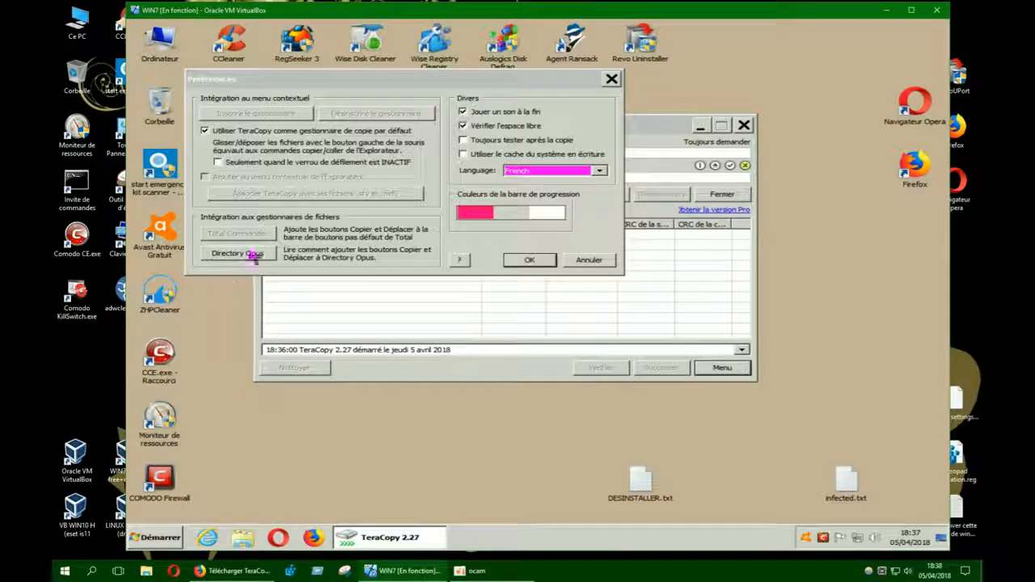
Set the second progress bar colour to pink with red 255, green 0, blue 128, save the preferences and close TeraCopy
{"action": "left_click", "coordinate": [504, 221]}
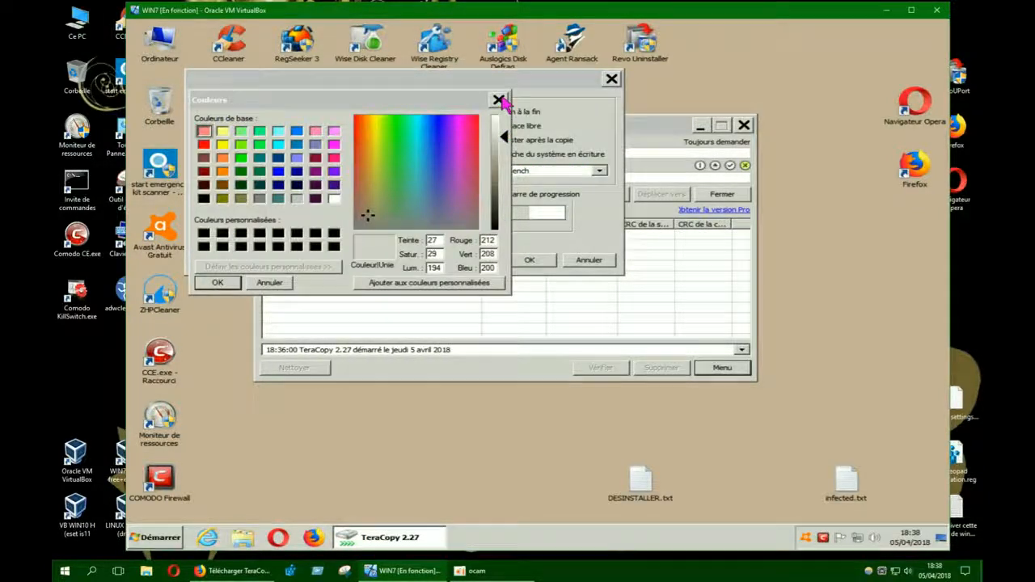
{"action": "left_click", "coordinate": [499, 98]}
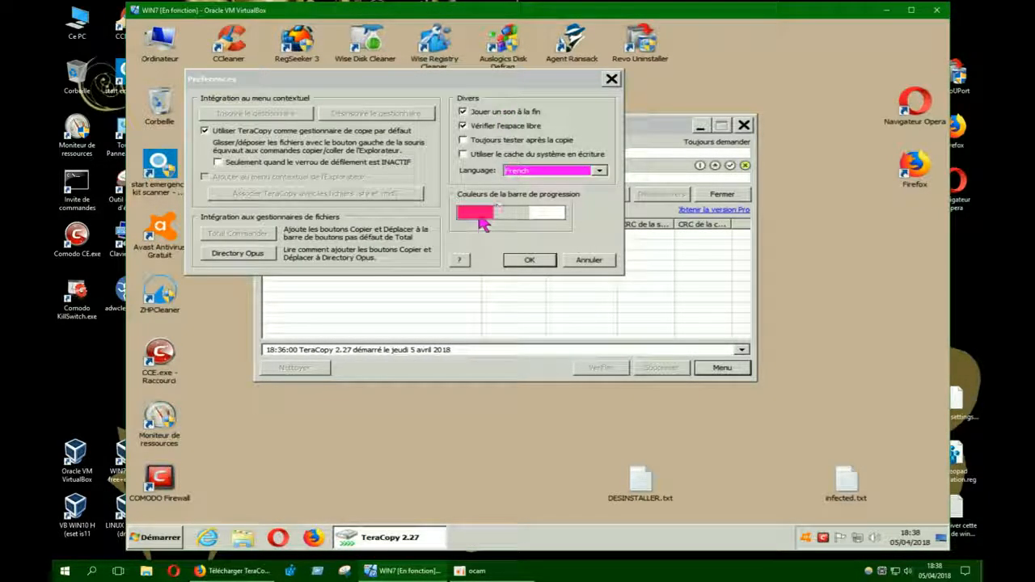
{"action": "left_click", "coordinate": [523, 214]}
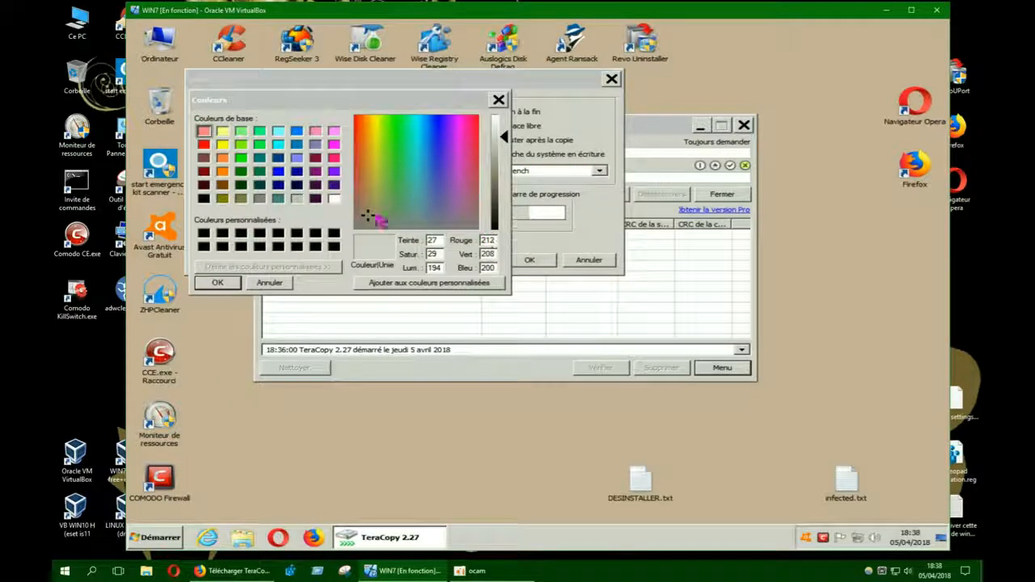
{"action": "left_click", "coordinate": [333, 158]}
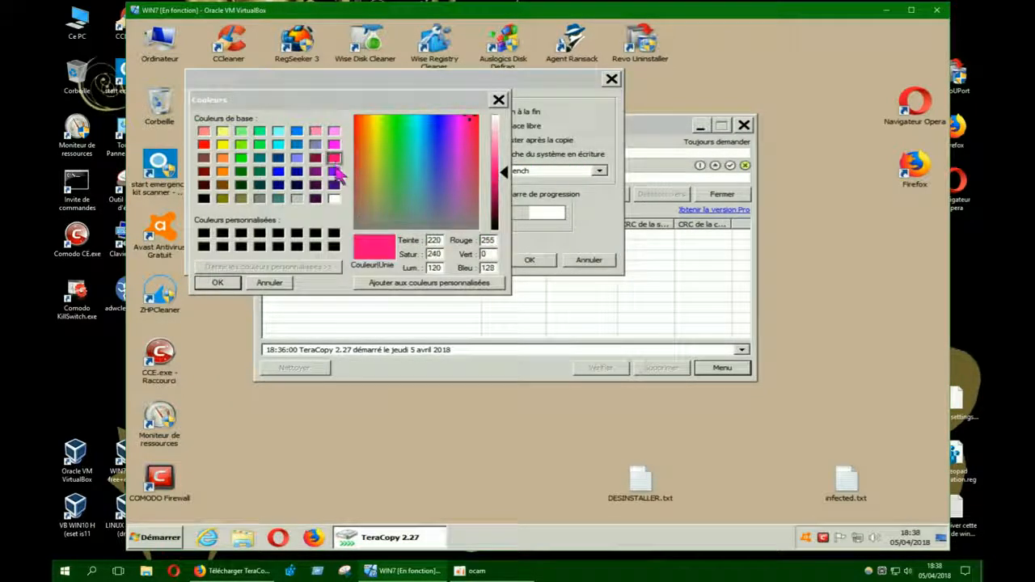
{"action": "left_click", "coordinate": [229, 284]}
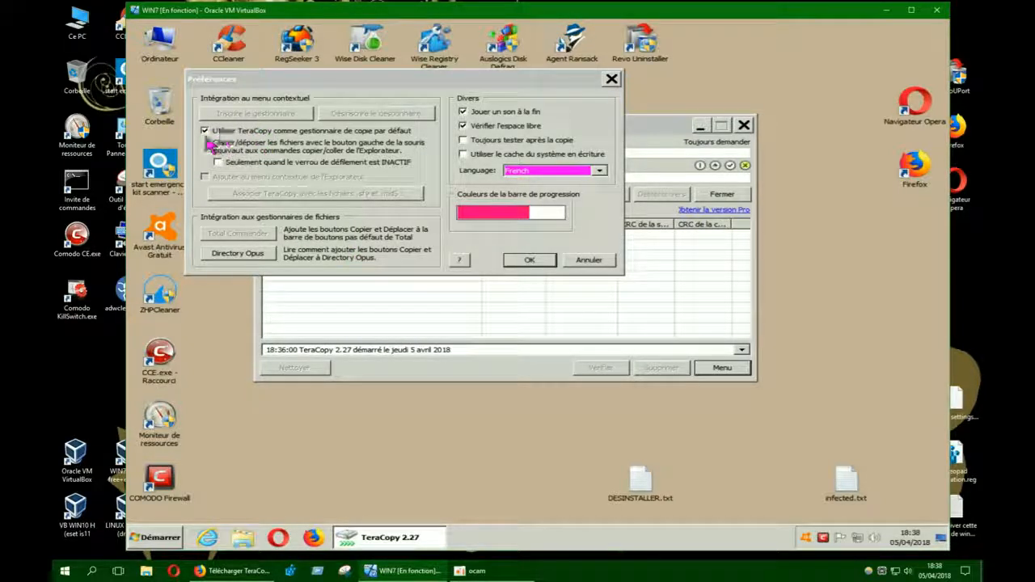
{"action": "left_click", "coordinate": [530, 260]}
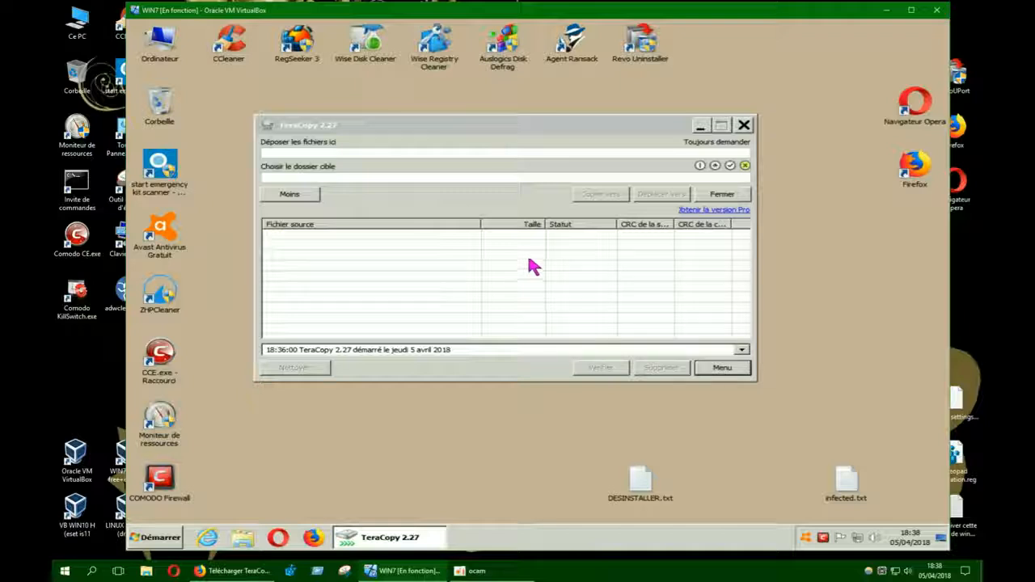
{"action": "left_click", "coordinate": [306, 200]}
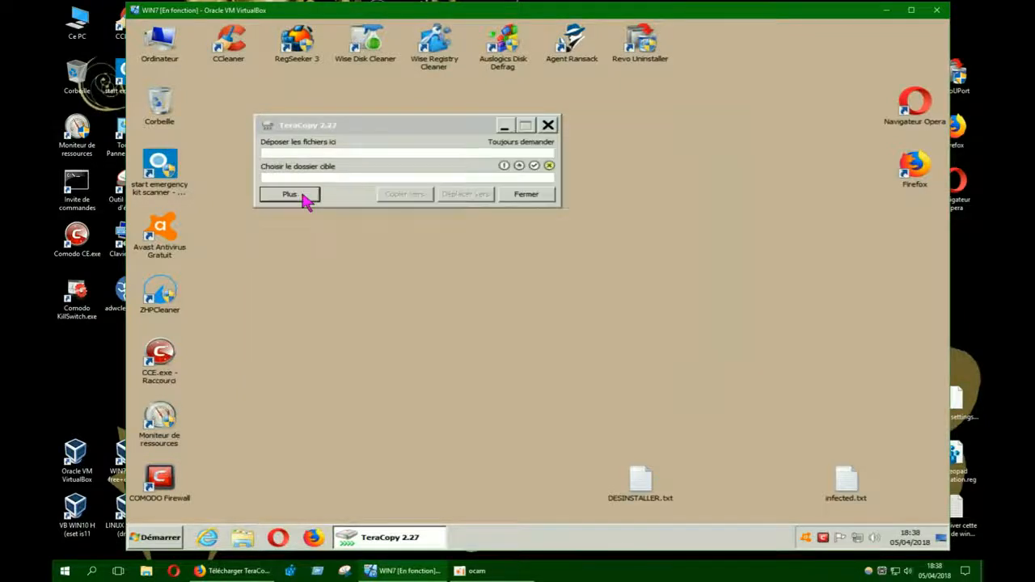
{"action": "left_click", "coordinate": [547, 127]}
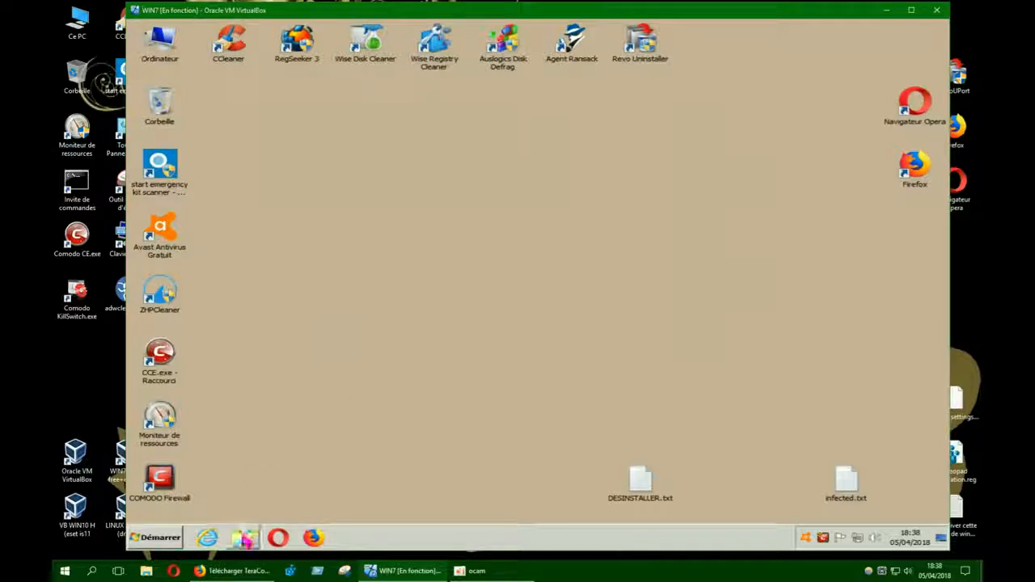
Copy all files from the Téléchargements folder into the Vidéos library, then minimise the Explorer window and reposition the TeraCopy transfer window
{"action": "left_click", "coordinate": [243, 538]}
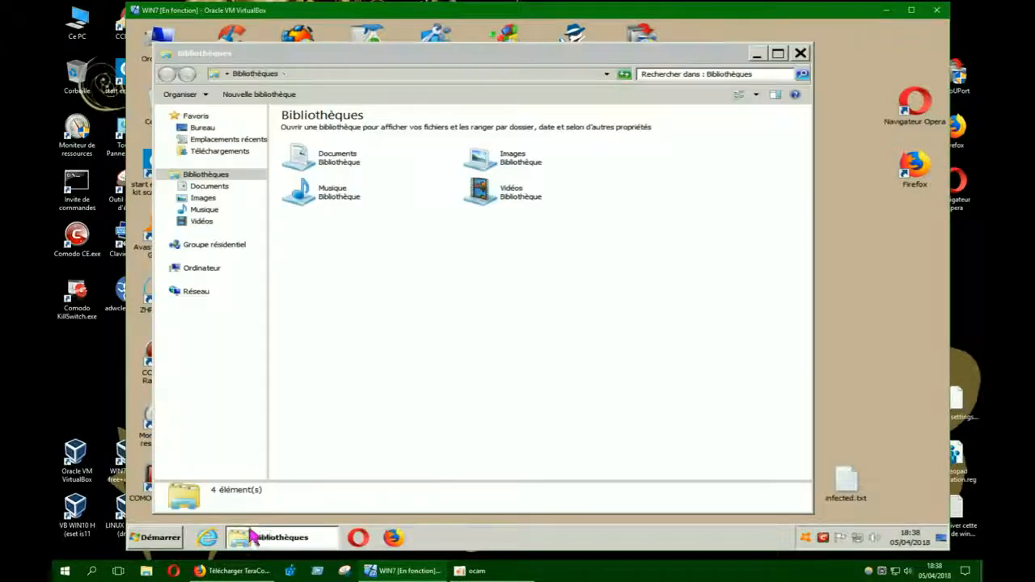
{"action": "left_click", "coordinate": [228, 153]}
{"action": "left_click_drag", "start_coordinate": [325, 324], "coordinate": [332, 128]}
{"action": "right_click", "coordinate": [332, 127]}
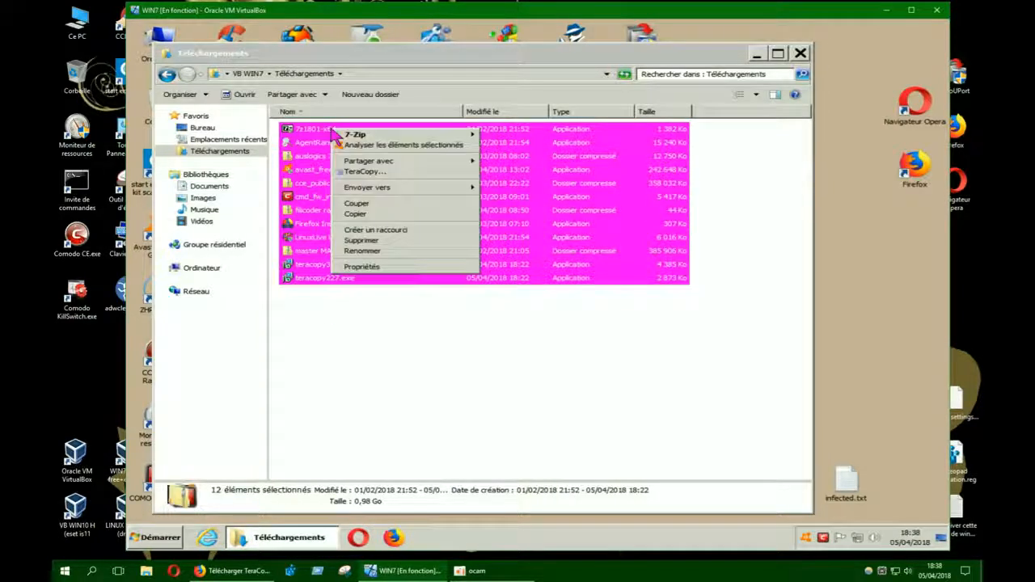
{"action": "left_click", "coordinate": [374, 218]}
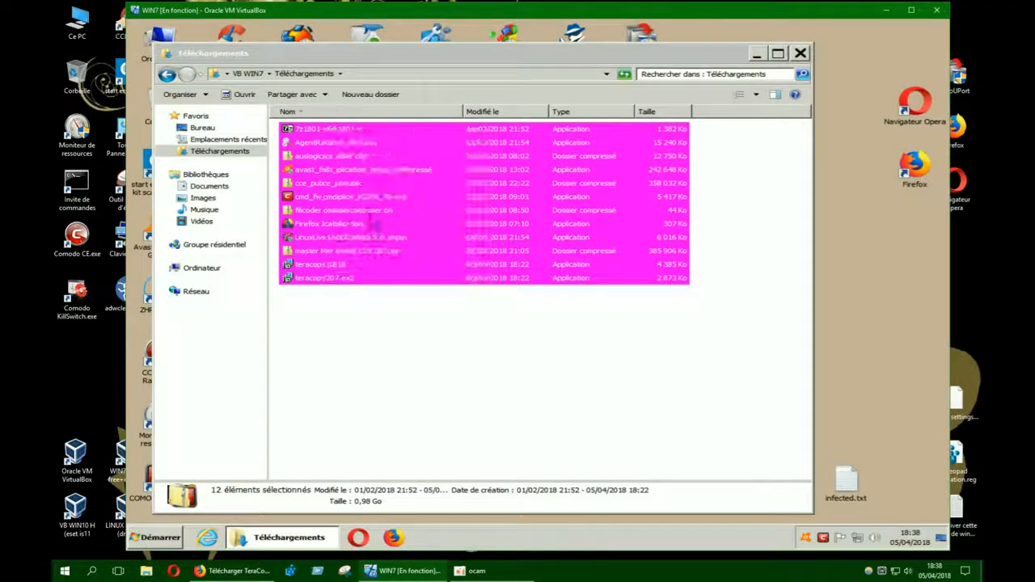
{"action": "left_click", "coordinate": [236, 223]}
{"action": "right_click", "coordinate": [408, 228]}
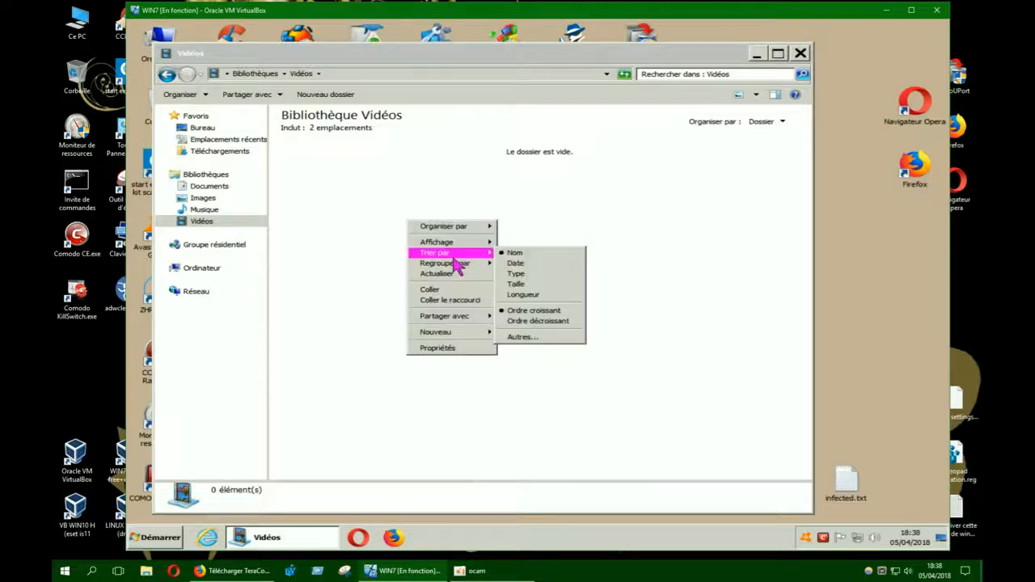
{"action": "left_click", "coordinate": [443, 290]}
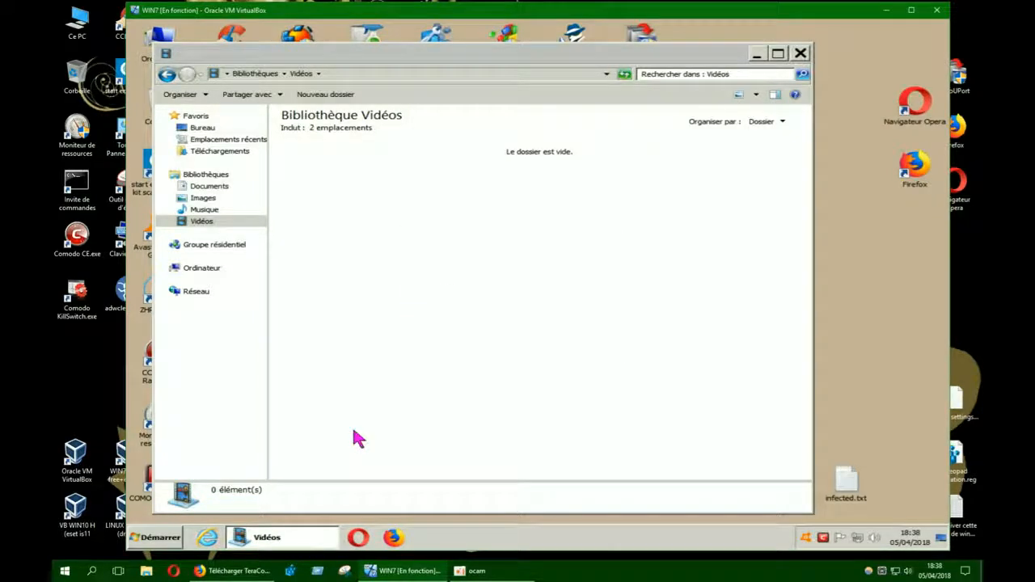
{"action": "left_click", "coordinate": [757, 54]}
{"action": "left_click_drag", "start_coordinate": [480, 132], "coordinate": [550, 150]}
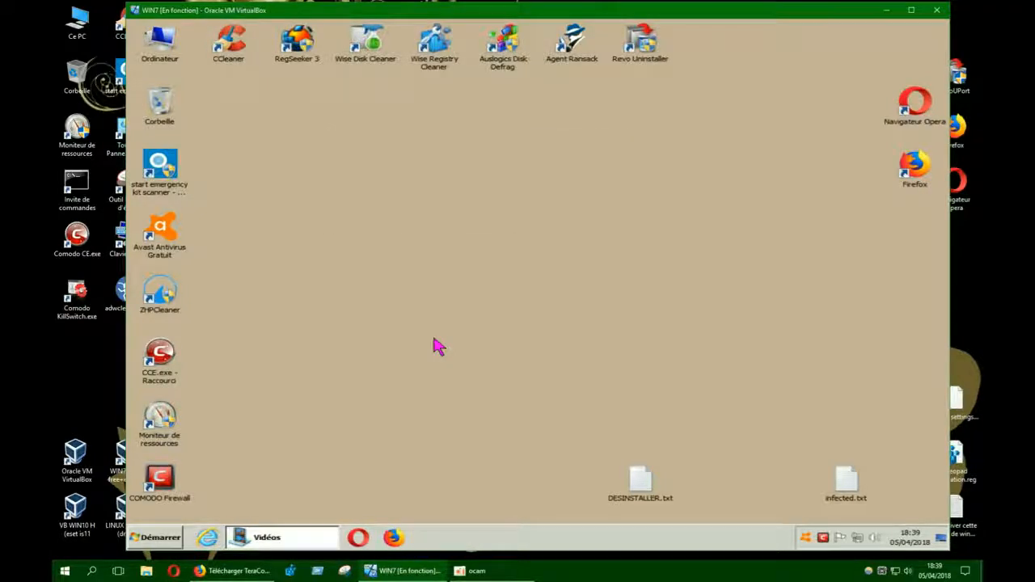
Check the volume level in the virtual machine and raise the host computer's speaker volume
{"action": "left_click", "coordinate": [877, 539]}
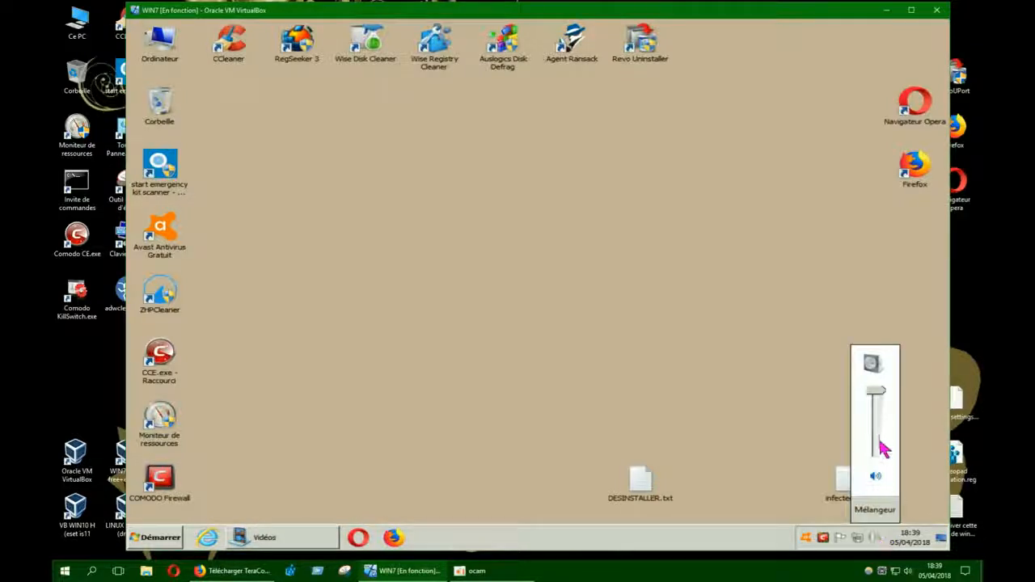
{"action": "left_click", "coordinate": [907, 573]}
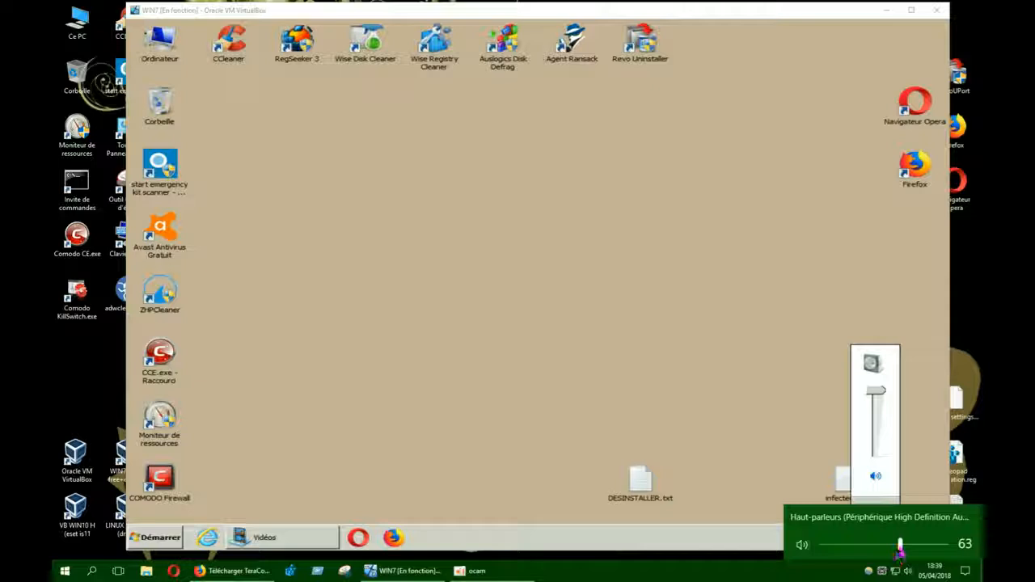
{"action": "left_click_drag", "start_coordinate": [912, 547], "coordinate": [933, 548]}
{"action": "left_click", "coordinate": [565, 391]}
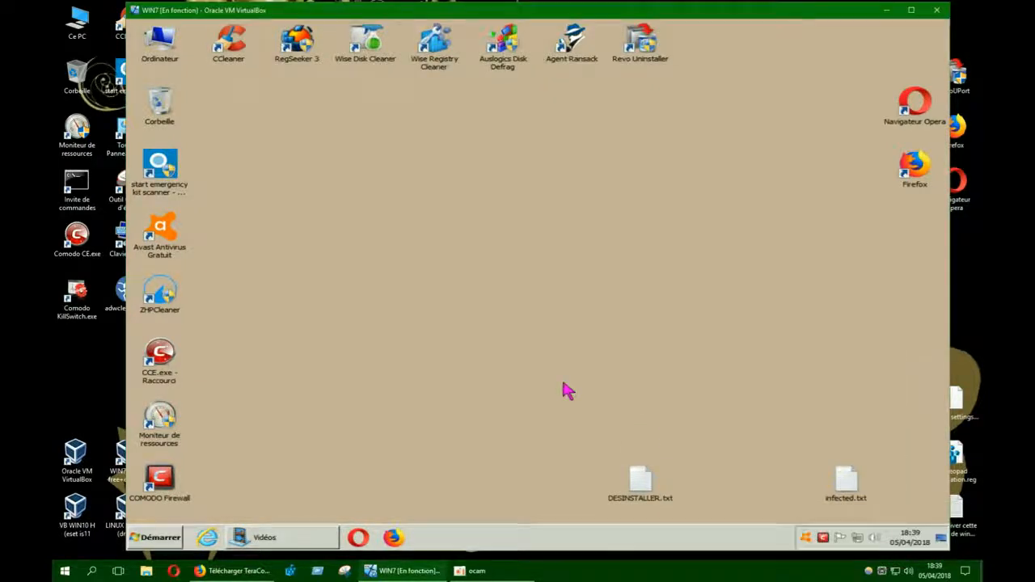
Delete everything in the Vidéos library except 7z1801-x64.exe, AgentRansack_867.exe, Firefox Installer.exe and LinuxLive USB Creator 2.9.4.exe
{"action": "left_click", "coordinate": [295, 540]}
{"action": "left_click", "coordinate": [464, 319]}
{"action": "left_click_drag", "start_coordinate": [464, 319], "coordinate": [773, 144]}
{"action": "right_click", "coordinate": [636, 184]}
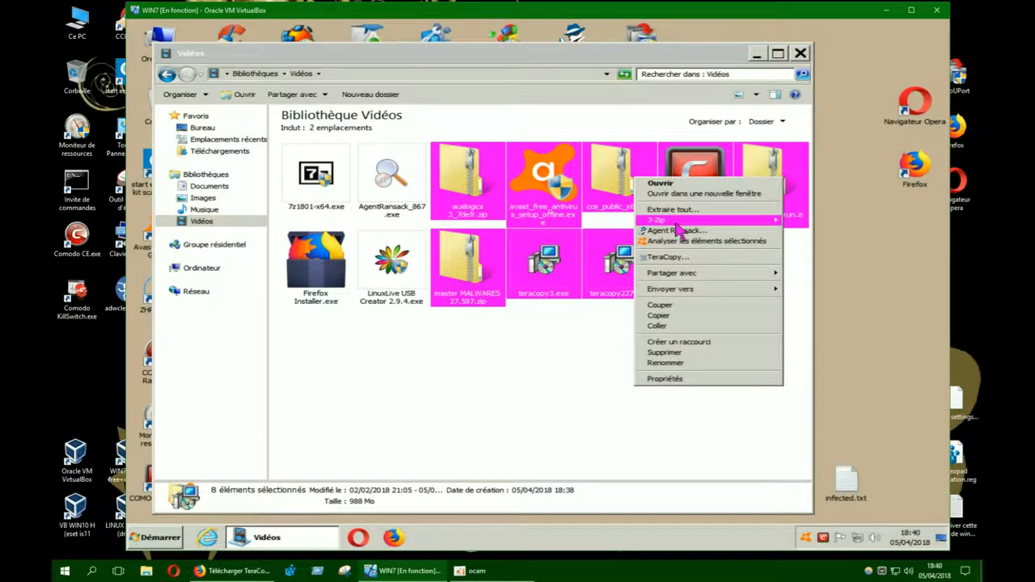
{"action": "left_click", "coordinate": [663, 358]}
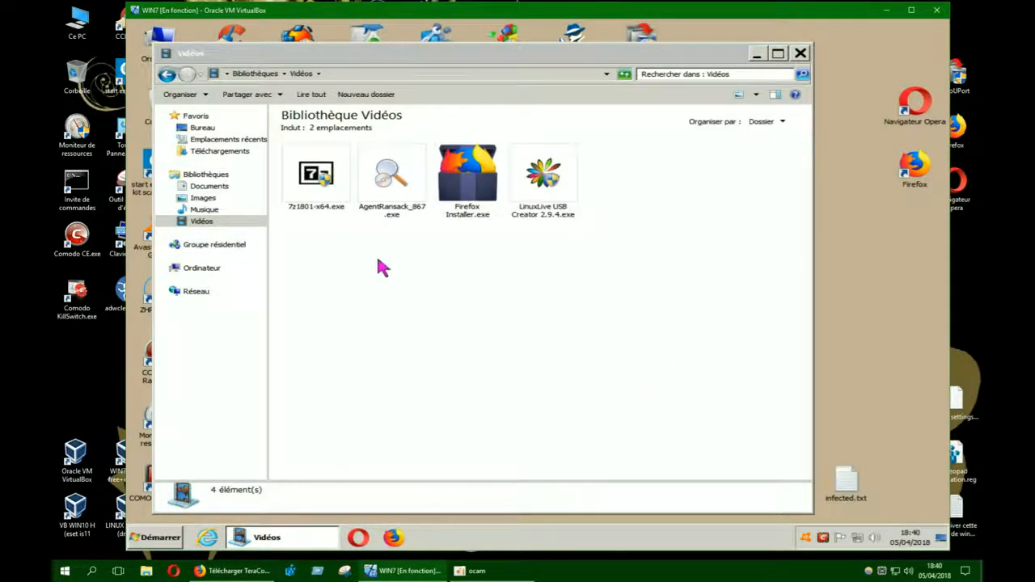
Copy all files from the Téléchargements folder again and paste them into the partly filled Vidéos library
{"action": "left_click", "coordinate": [221, 152]}
{"action": "left_click_drag", "start_coordinate": [324, 309], "coordinate": [321, 130]}
{"action": "right_click", "coordinate": [322, 128]}
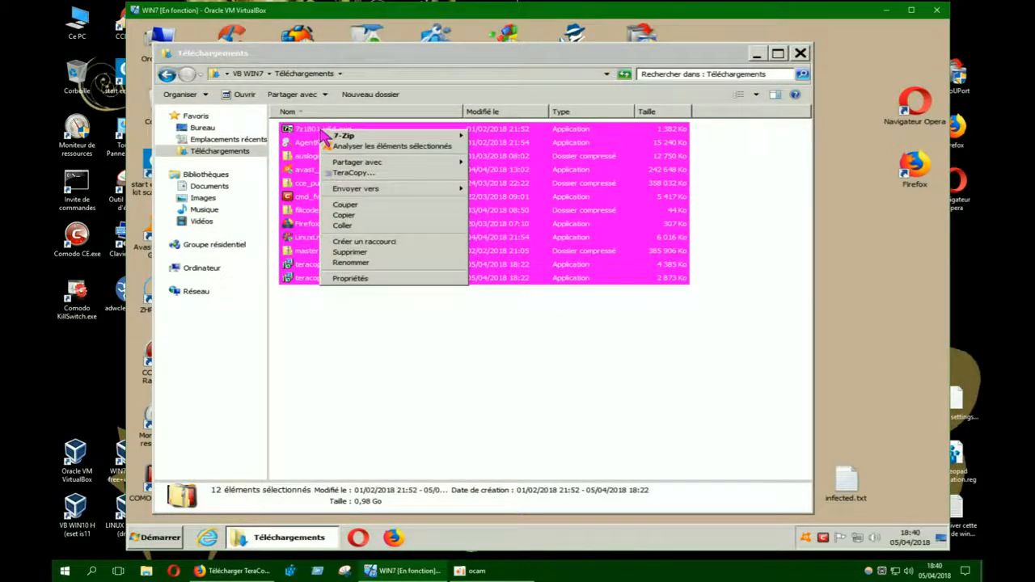
{"action": "left_click", "coordinate": [350, 217]}
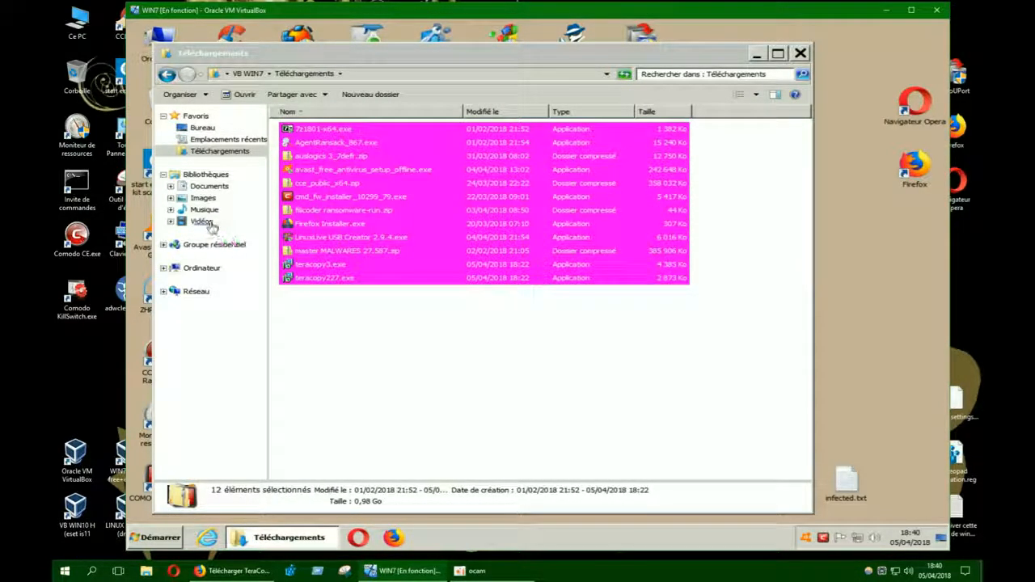
{"action": "left_click", "coordinate": [207, 222]}
{"action": "right_click", "coordinate": [437, 282]}
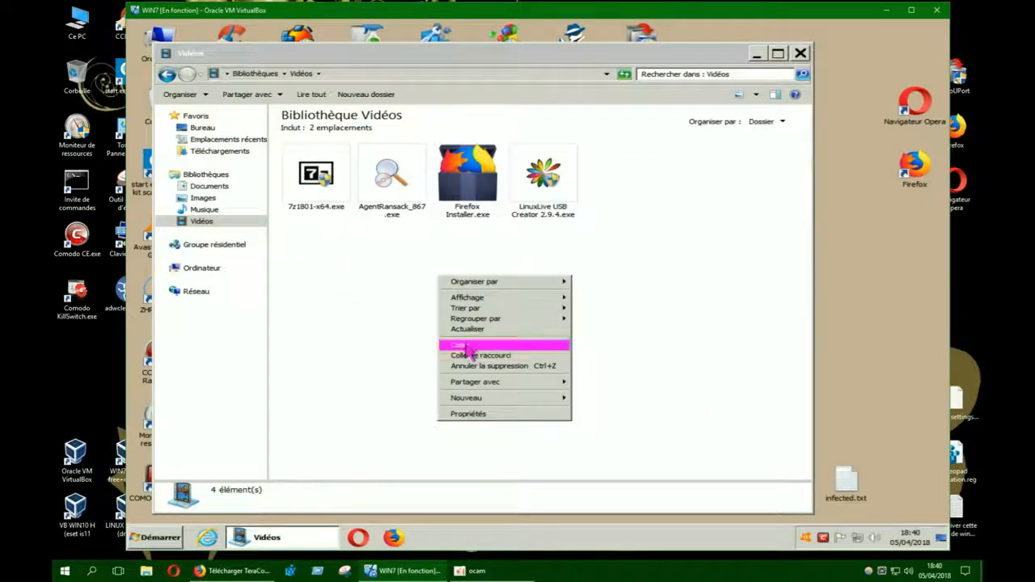
{"action": "left_click", "coordinate": [474, 350]}
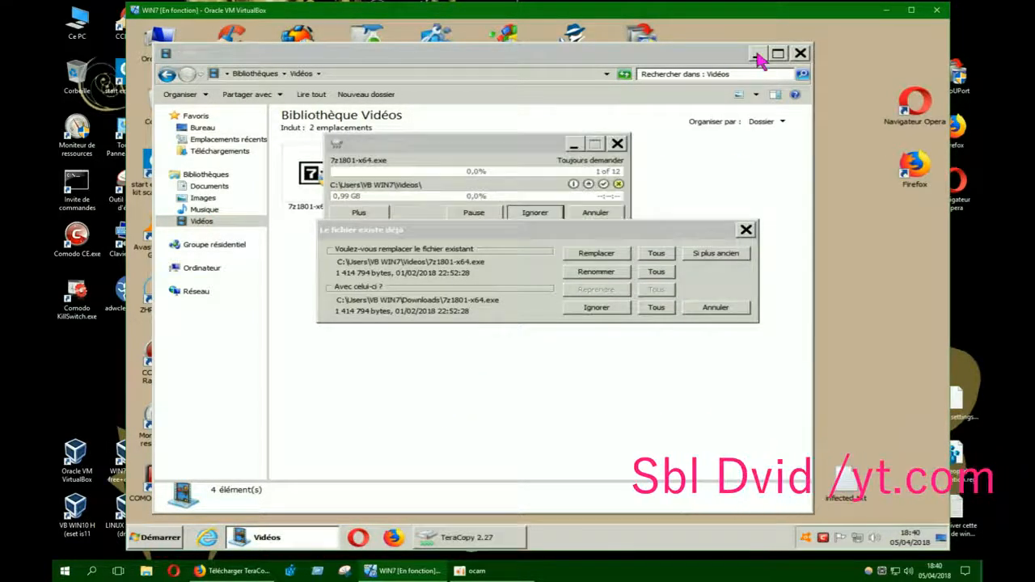
Minimise the Vidéos window, move the file conflict dialog below the transfer window, and ignore all files that already exist
{"action": "left_click", "coordinate": [756, 54]}
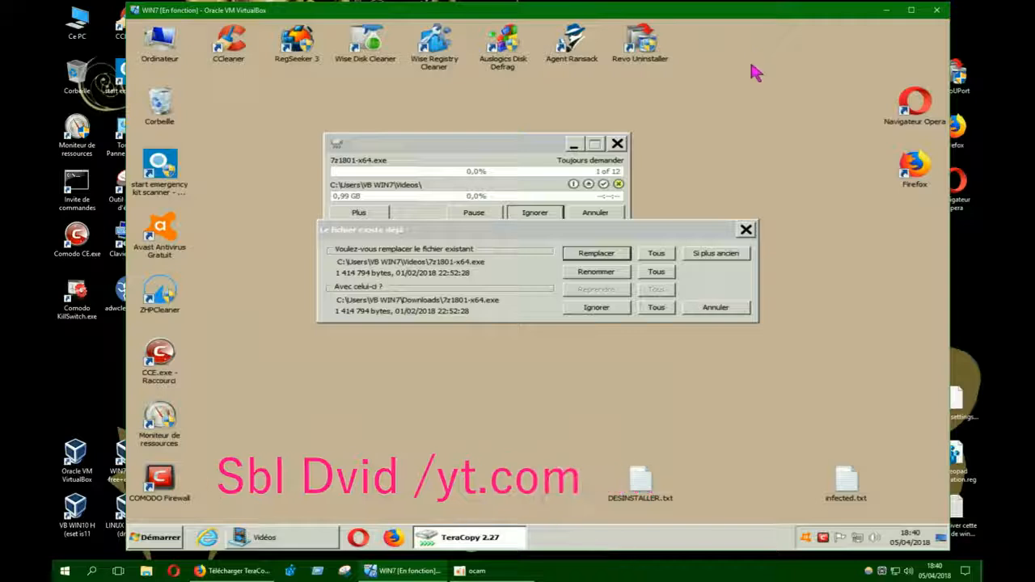
{"action": "left_click_drag", "start_coordinate": [588, 236], "coordinate": [564, 308]}
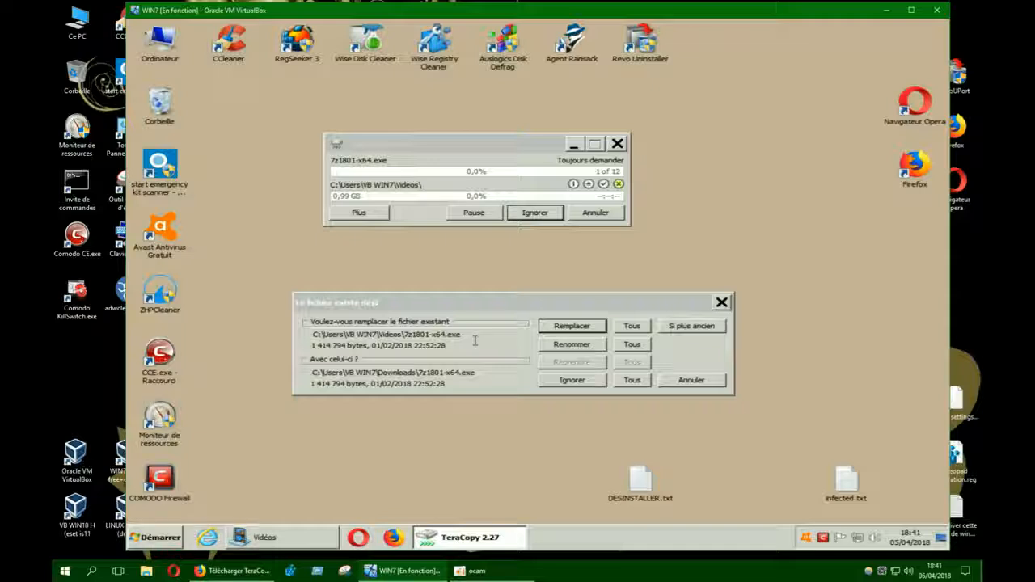
{"action": "left_click", "coordinate": [632, 380]}
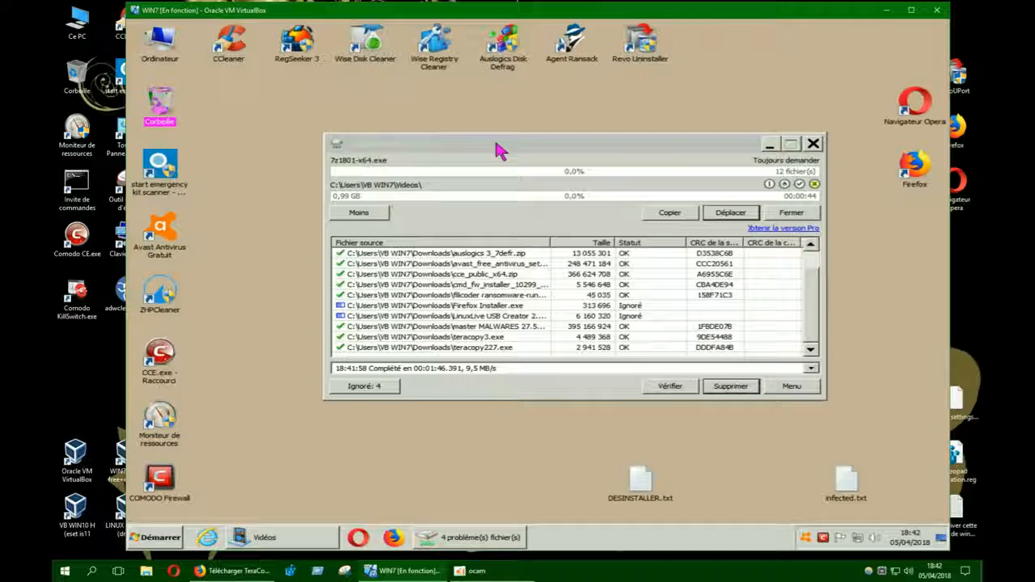
Examine the copy status of each file in TeraCopy's transfer list, then close the window
{"action": "left_click_drag", "start_coordinate": [491, 151], "coordinate": [427, 111]}
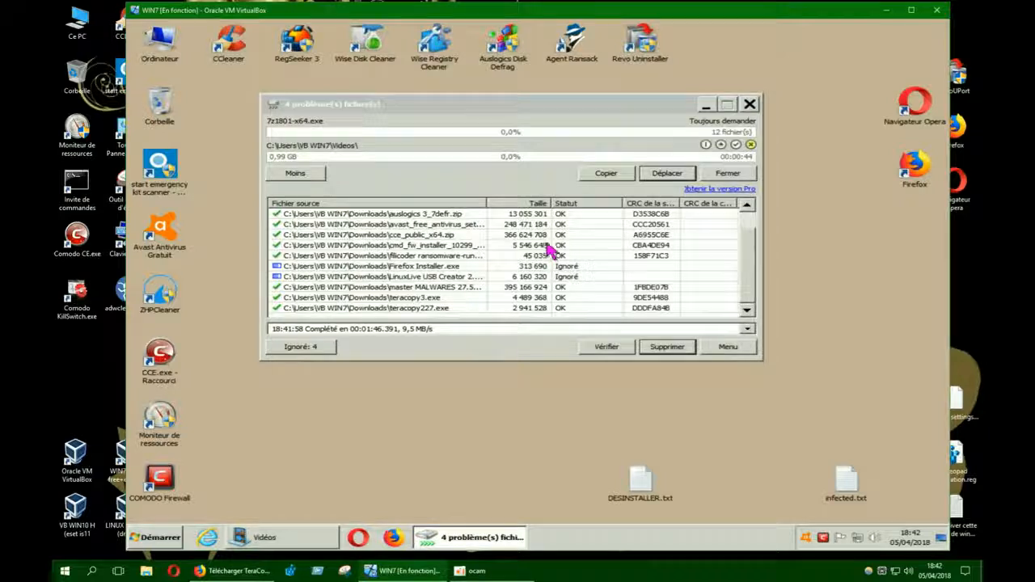
{"action": "left_click_drag", "start_coordinate": [750, 275], "coordinate": [748, 239]}
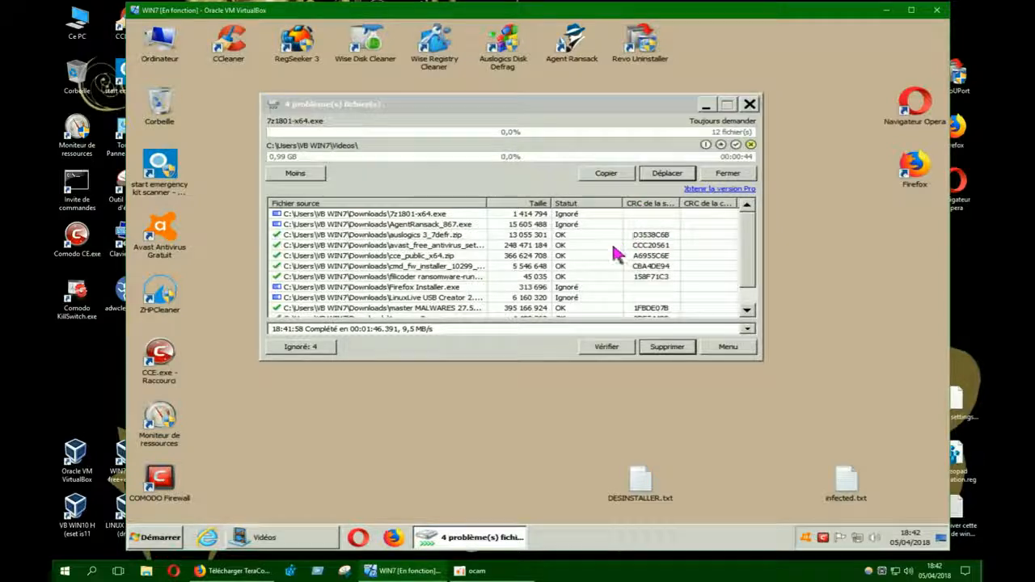
{"action": "left_click", "coordinate": [726, 175]}
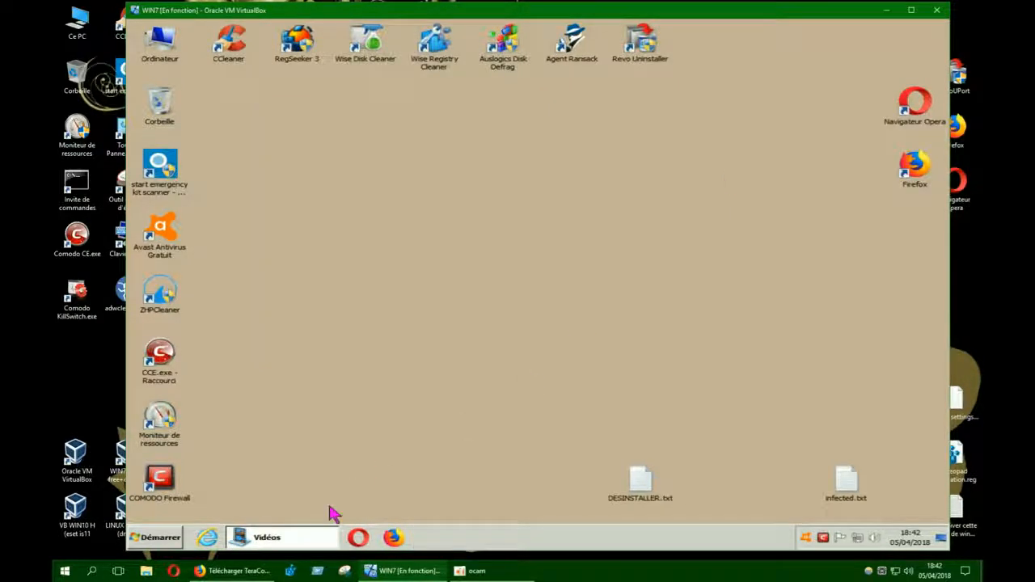
Restore the Vidéos library window and delete all files in it
{"action": "left_click", "coordinate": [318, 537]}
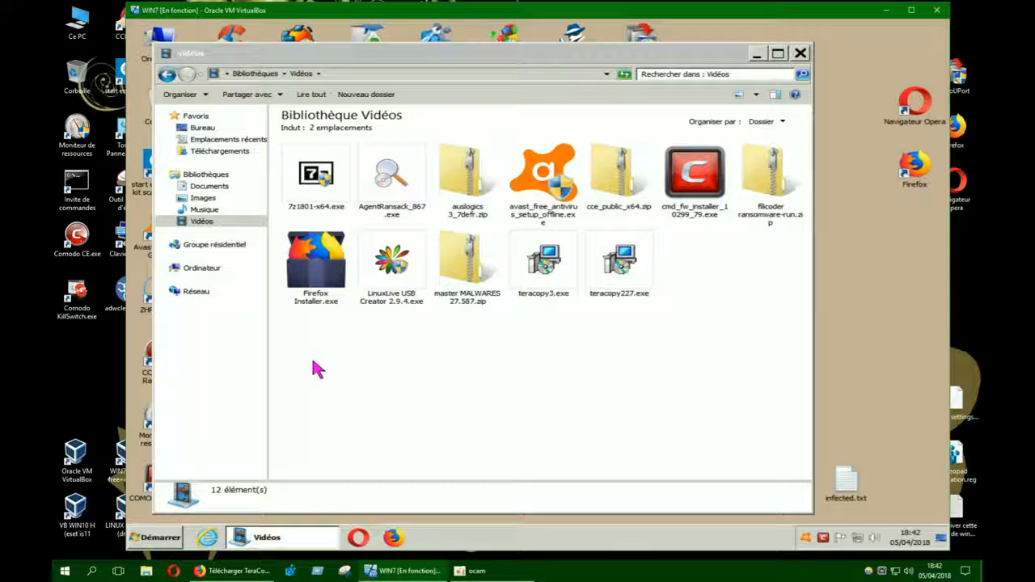
{"action": "left_click_drag", "start_coordinate": [312, 360], "coordinate": [778, 168]}
{"action": "right_click", "coordinate": [713, 169]}
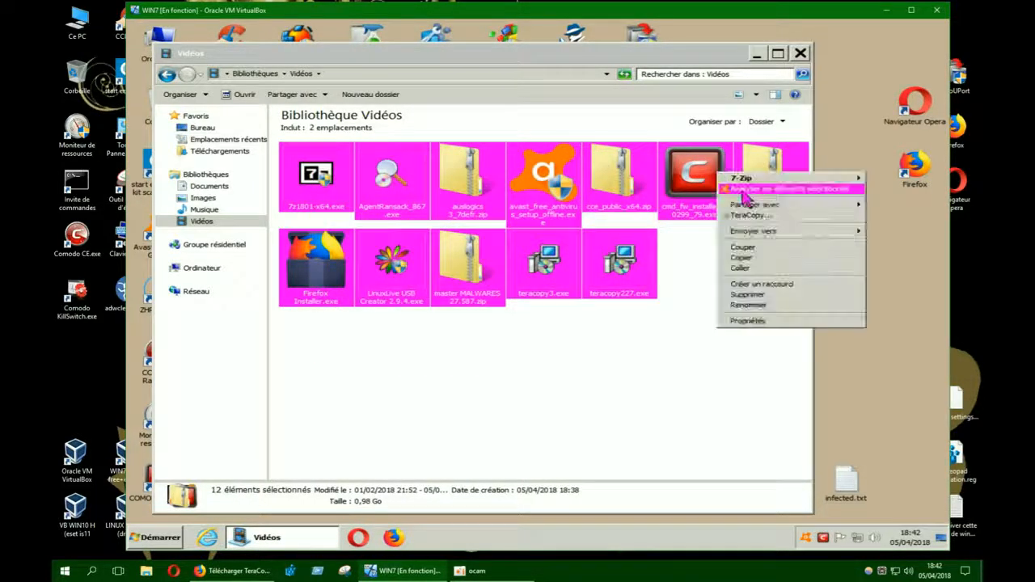
{"action": "left_click", "coordinate": [752, 301]}
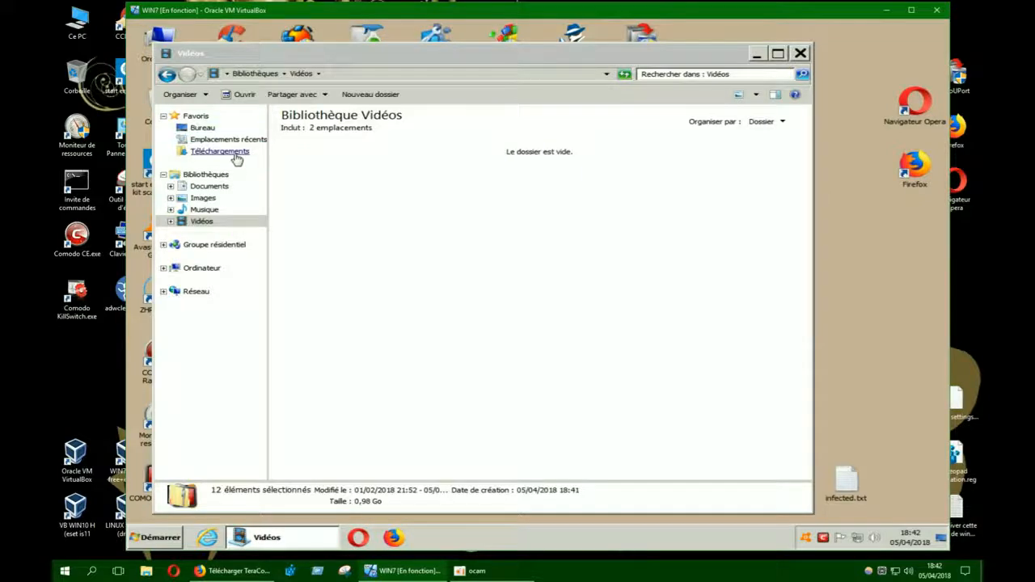
Copy the five files from Firefox Installer.exe to teracopy227.exe in the Téléchargements folder and paste them into the Vidéos library
{"action": "left_click", "coordinate": [232, 152]}
{"action": "left_click_drag", "start_coordinate": [326, 304], "coordinate": [323, 232]}
{"action": "right_click", "coordinate": [323, 232]}
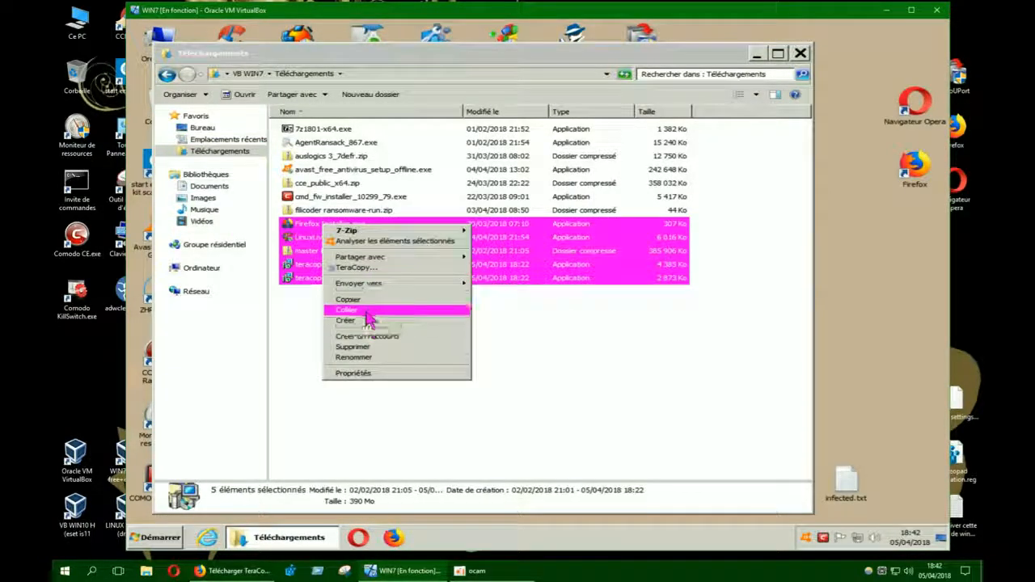
{"action": "left_click", "coordinate": [368, 319]}
{"action": "left_click", "coordinate": [202, 221]}
{"action": "right_click", "coordinate": [404, 245]}
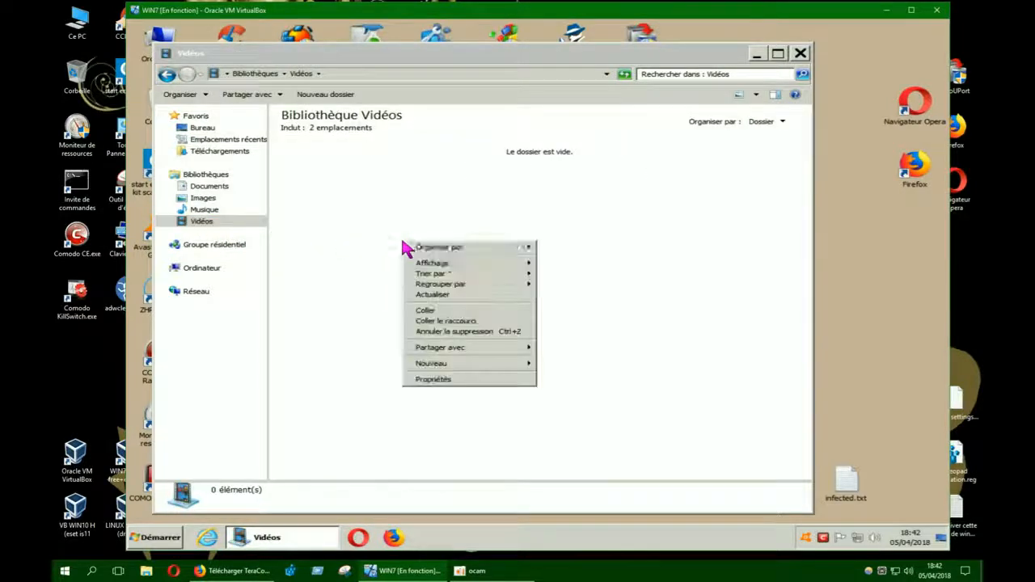
{"action": "left_click", "coordinate": [442, 311]}
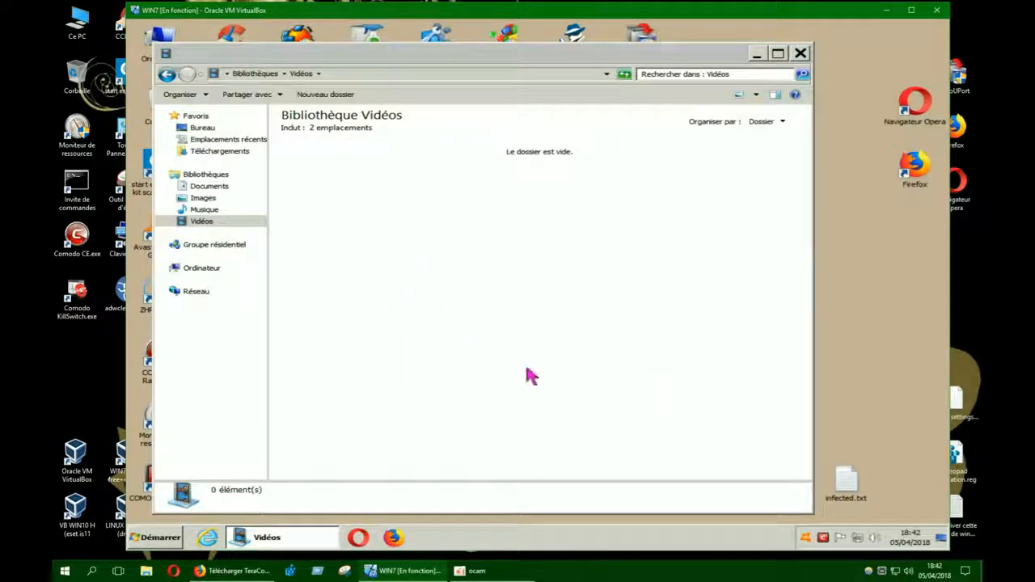
Close the Vidéos library window and empty the virtual machine's Recycle Bin, permanently deleting its contents
{"action": "left_click", "coordinate": [800, 53]}
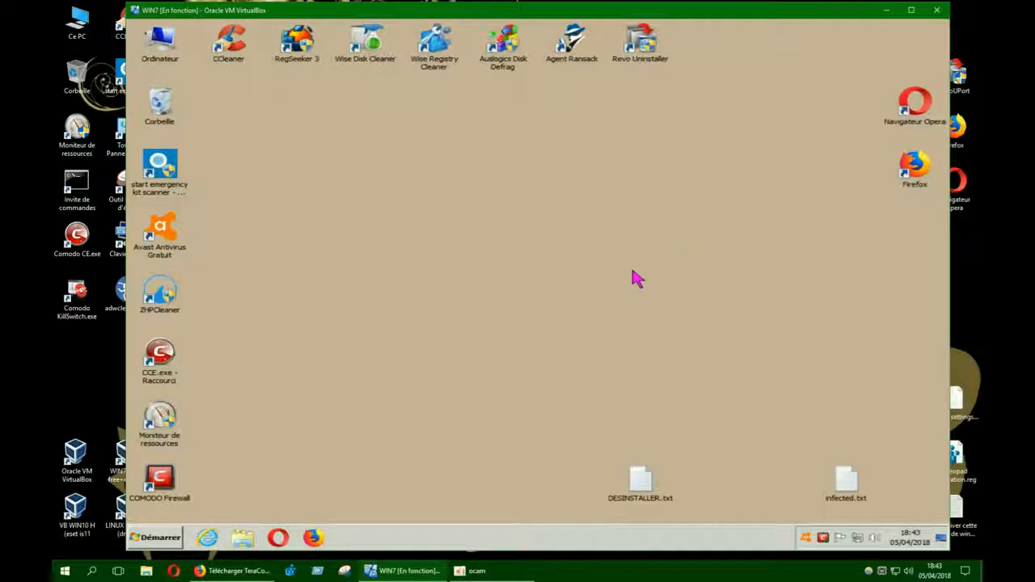
{"action": "right_click", "coordinate": [168, 112]}
{"action": "left_click", "coordinate": [194, 122]}
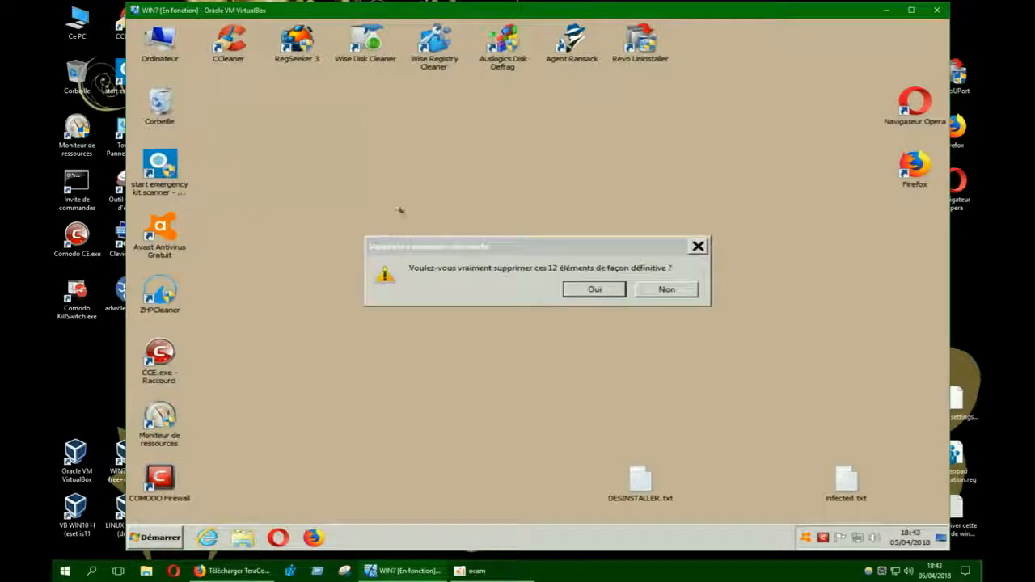
{"action": "left_click", "coordinate": [619, 290]}
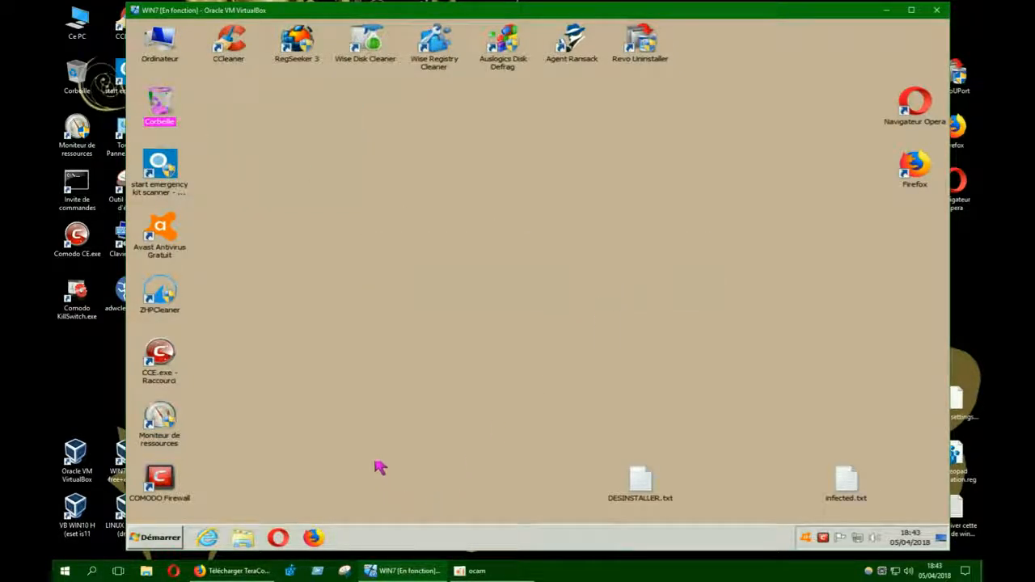
{"action": "left_click", "coordinate": [379, 340]}
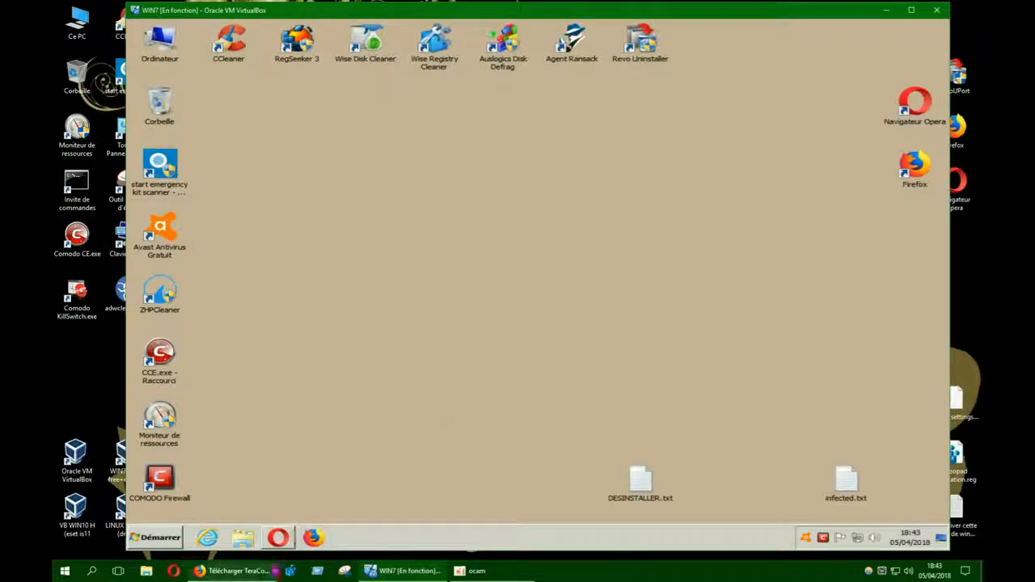
Switch to Firefox, return to the Google results for teracopy, look through the download sites and dismiss the related searches box
{"action": "left_click", "coordinate": [232, 571]}
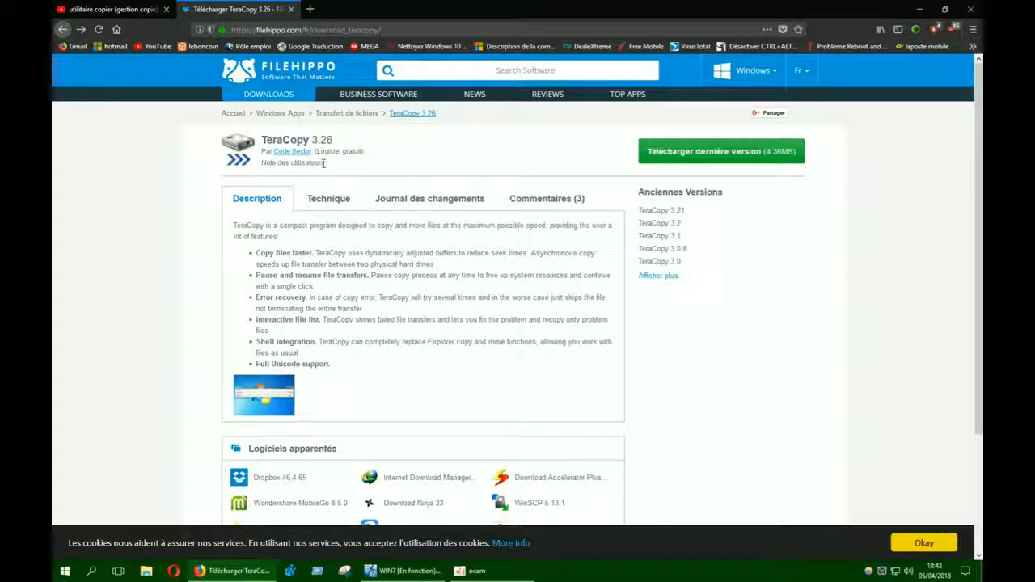
{"action": "left_click", "coordinate": [63, 30]}
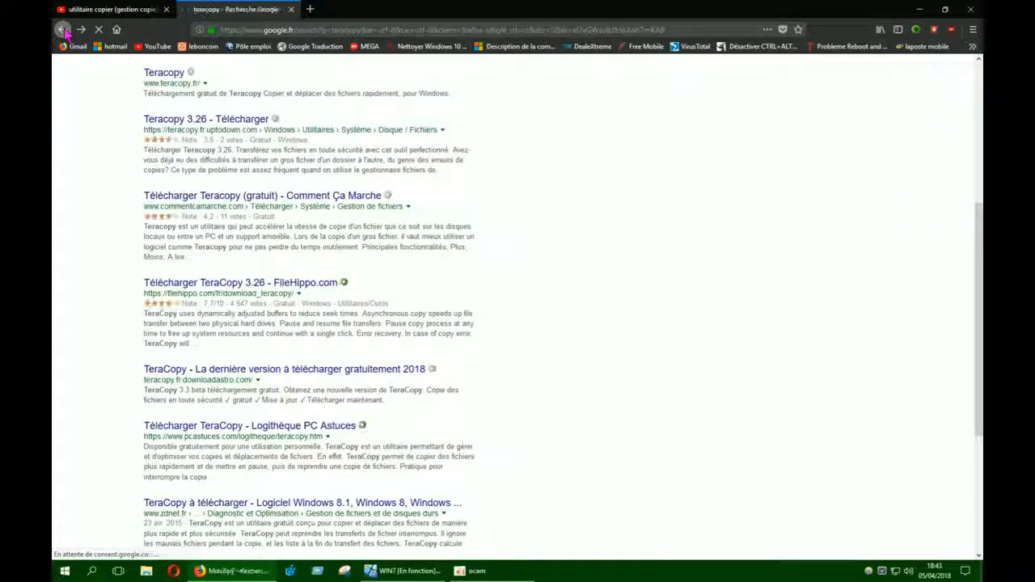
{"action": "left_click_drag", "start_coordinate": [977, 210], "coordinate": [976, 78]}
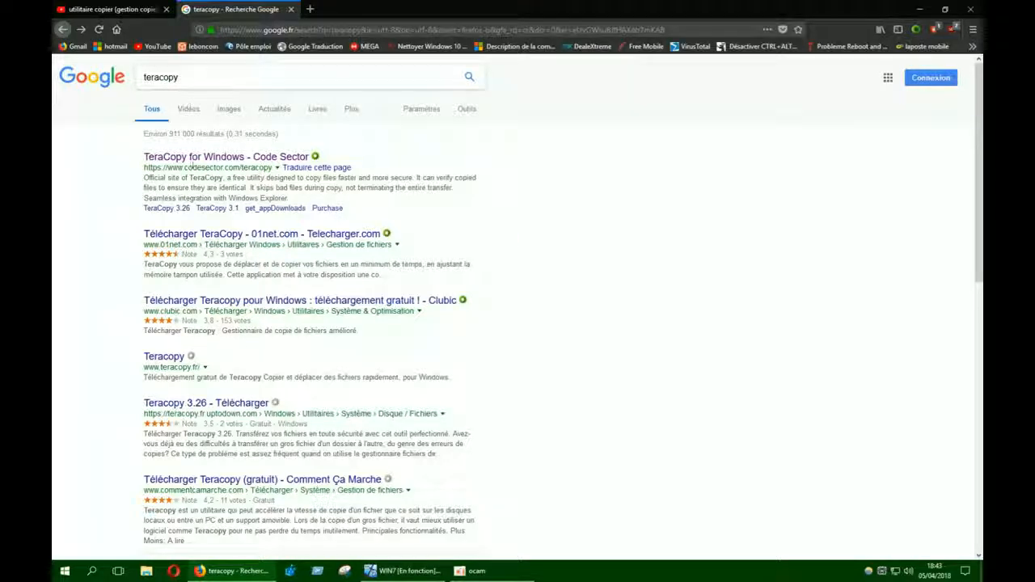
{"action": "left_click_drag", "start_coordinate": [977, 250], "coordinate": [977, 388]}
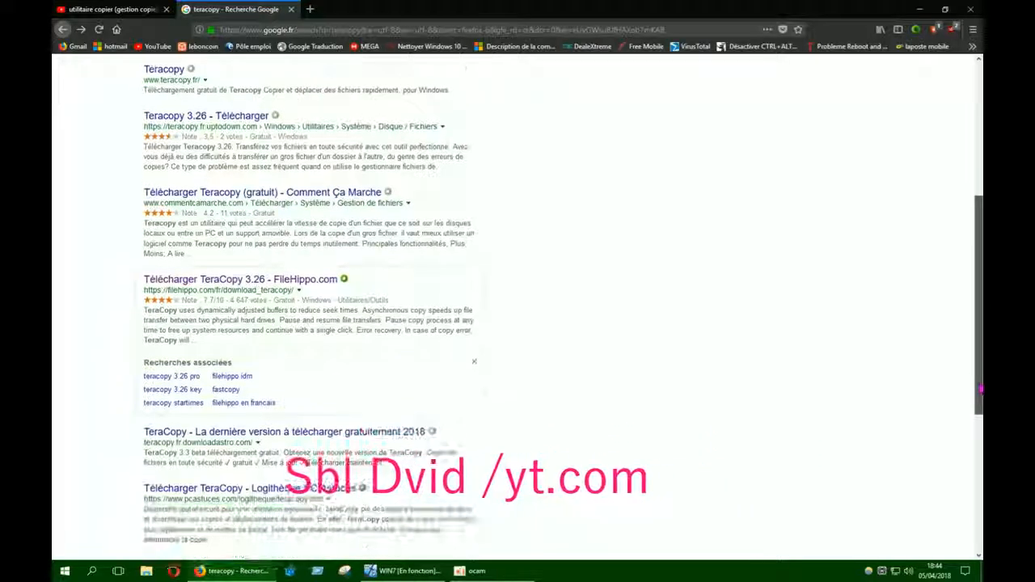
{"action": "left_click", "coordinate": [474, 362]}
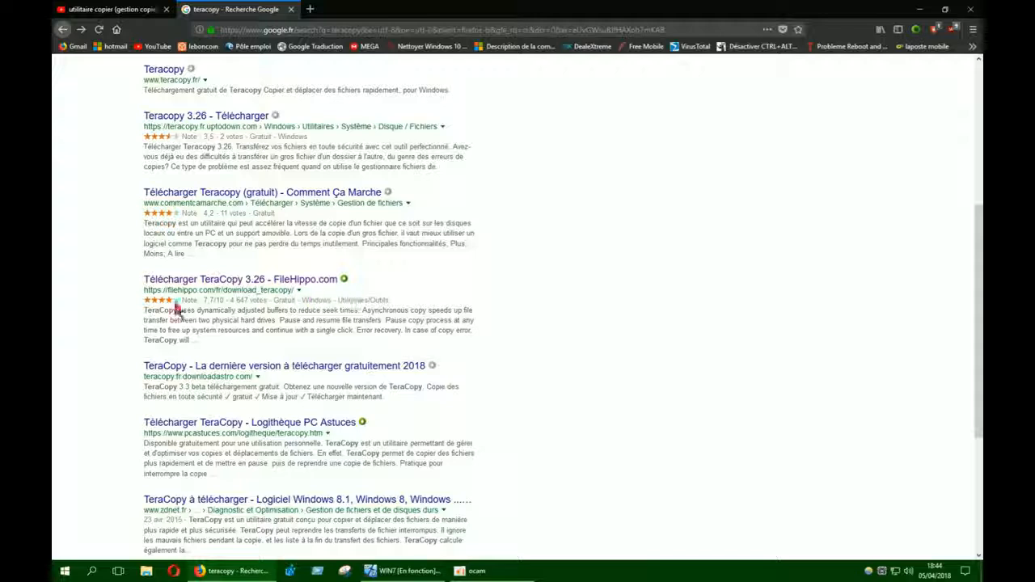
Open FileHippo's TeraCopy 3.26 page, show the full list of older versions, and accept the cookie notice
{"action": "left_click", "coordinate": [278, 285]}
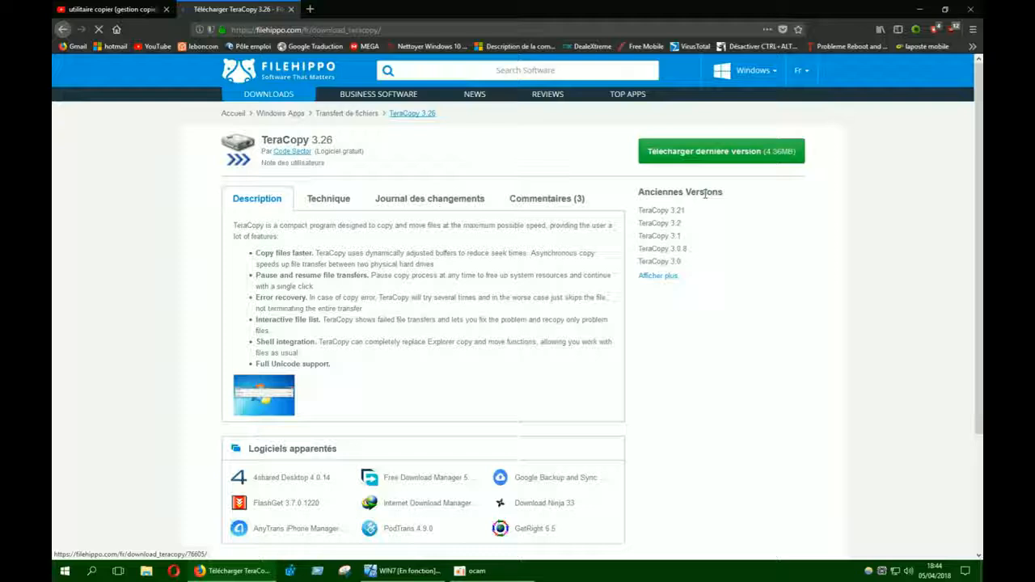
{"action": "left_click", "coordinate": [662, 279]}
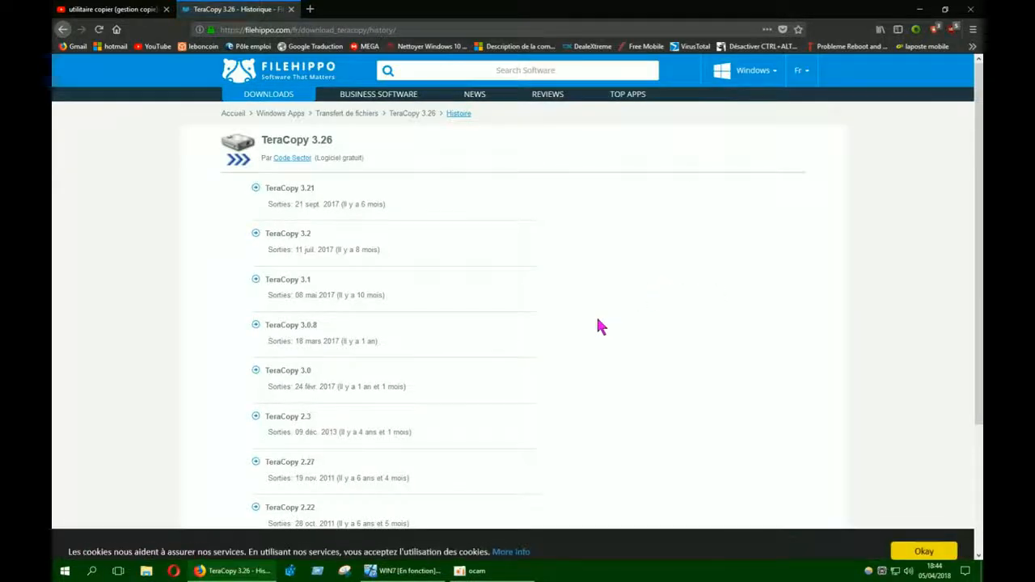
{"action": "left_click", "coordinate": [914, 542]}
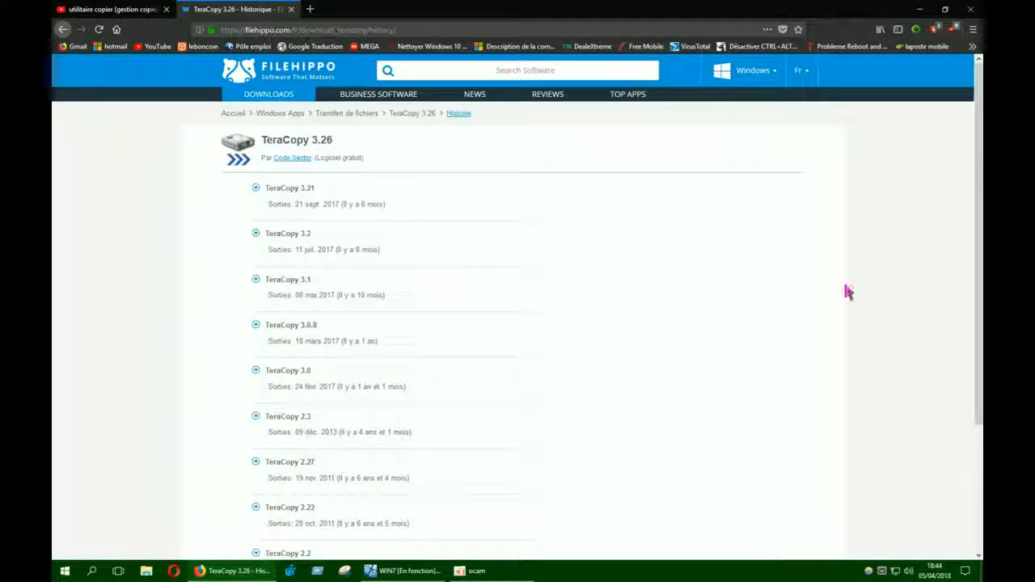
{"action": "left_click_drag", "start_coordinate": [979, 314], "coordinate": [971, 257]}
Close the FileHippo tab, minimise Firefox, and shift the WIN7 virtual machine window slightly on the desktop
{"action": "left_click", "coordinate": [291, 11]}
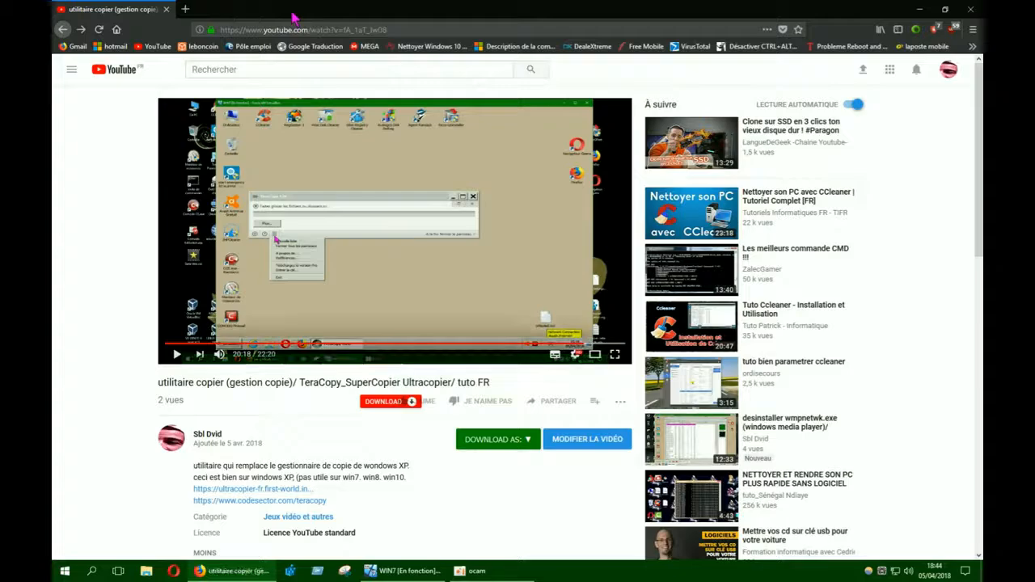
{"action": "left_click", "coordinate": [919, 8]}
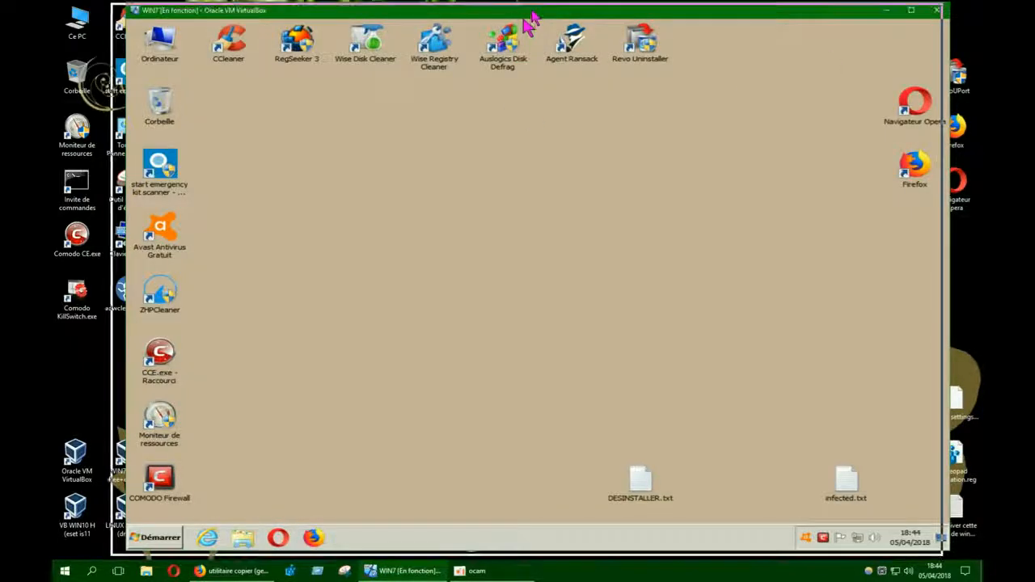
{"action": "left_click_drag", "start_coordinate": [536, 11], "coordinate": [524, 12]}
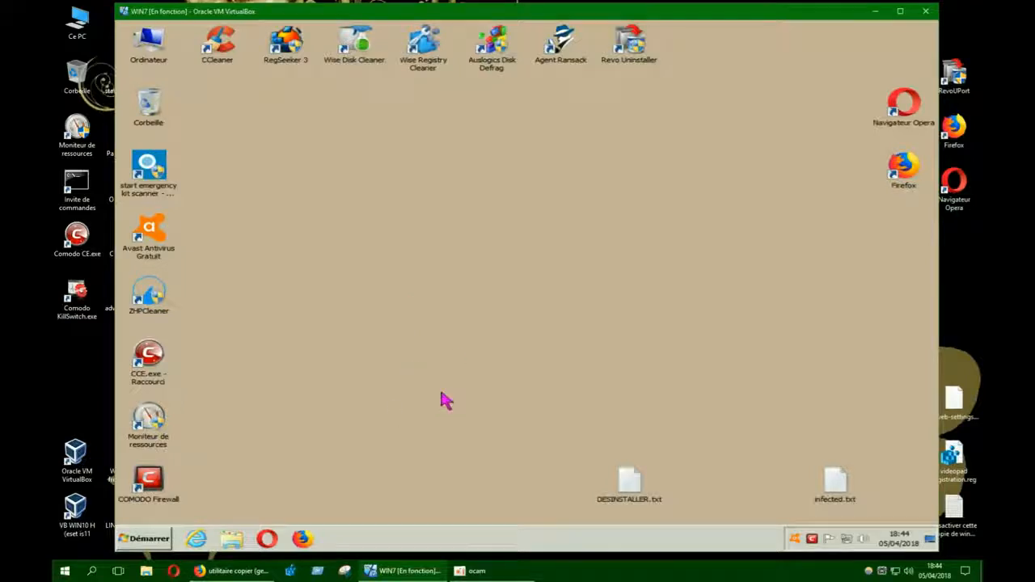